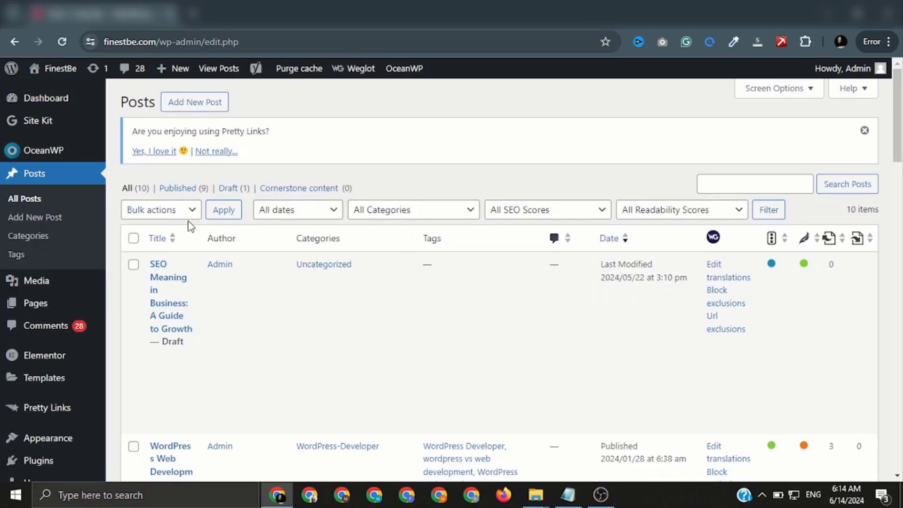
Look through the posts list, examining the titles, authors, categories, tags and publication dates.
{"action": "scroll", "coordinate": [190, 226], "scroll_direction": "down", "scroll_amount": 8}
{"action": "scroll", "coordinate": [190, 226], "scroll_direction": "up", "scroll_amount": 10}
{"action": "scroll", "coordinate": [309, 198], "scroll_direction": "down", "scroll_amount": 2}
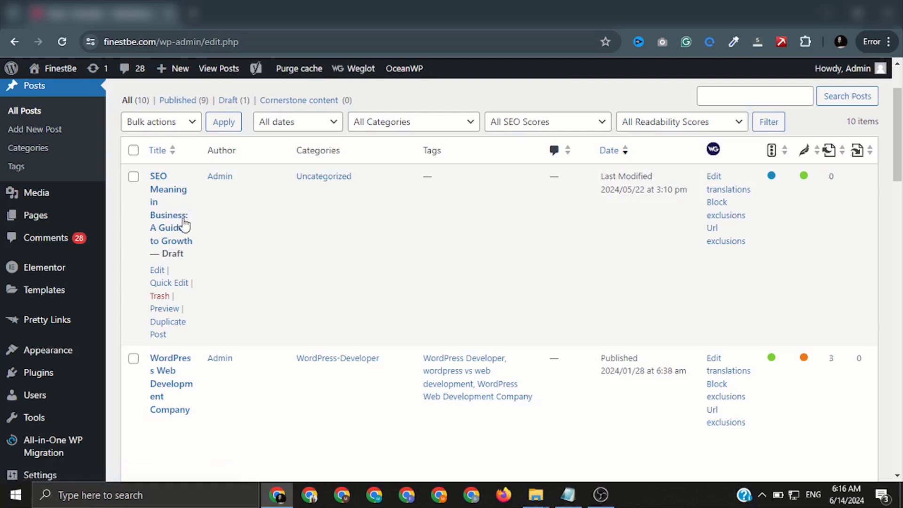
{"action": "scroll", "coordinate": [291, 192], "scroll_direction": "down", "scroll_amount": 2}
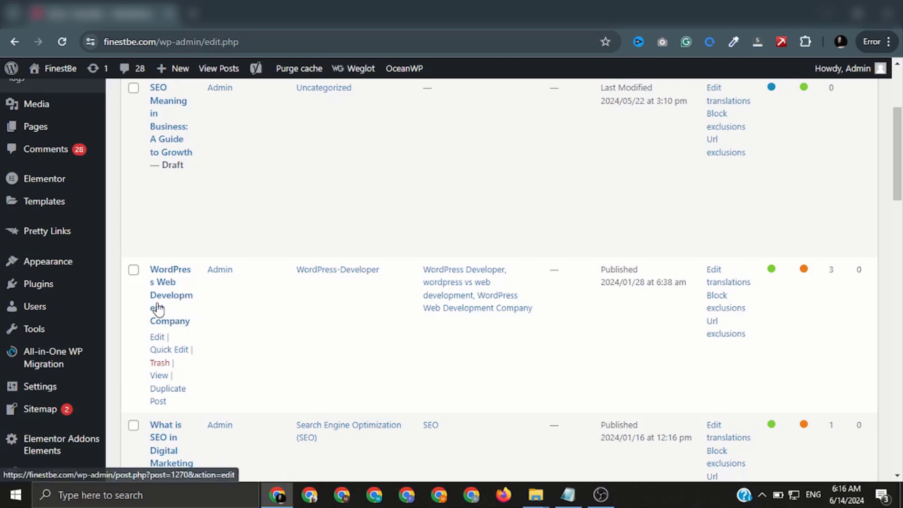
{"action": "scroll", "coordinate": [345, 295], "scroll_direction": "up", "scroll_amount": 4}
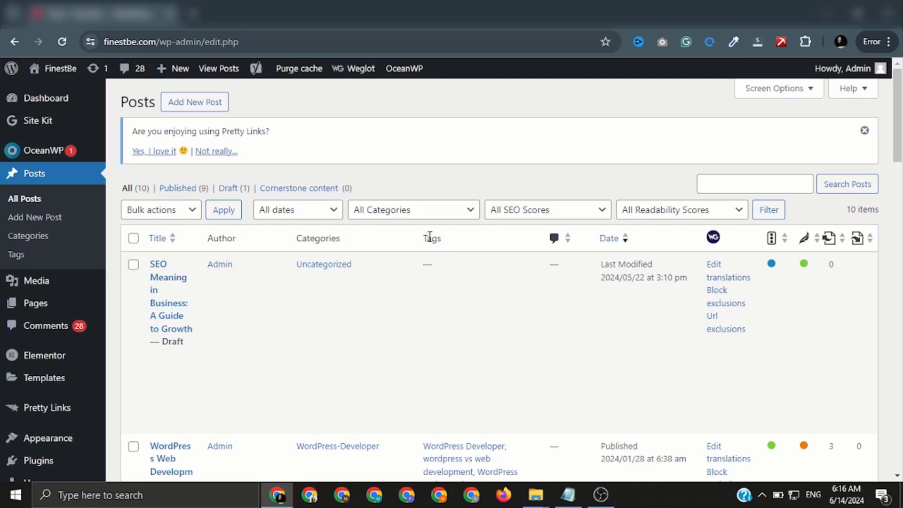
{"action": "scroll", "coordinate": [443, 196], "scroll_direction": "down", "scroll_amount": 2}
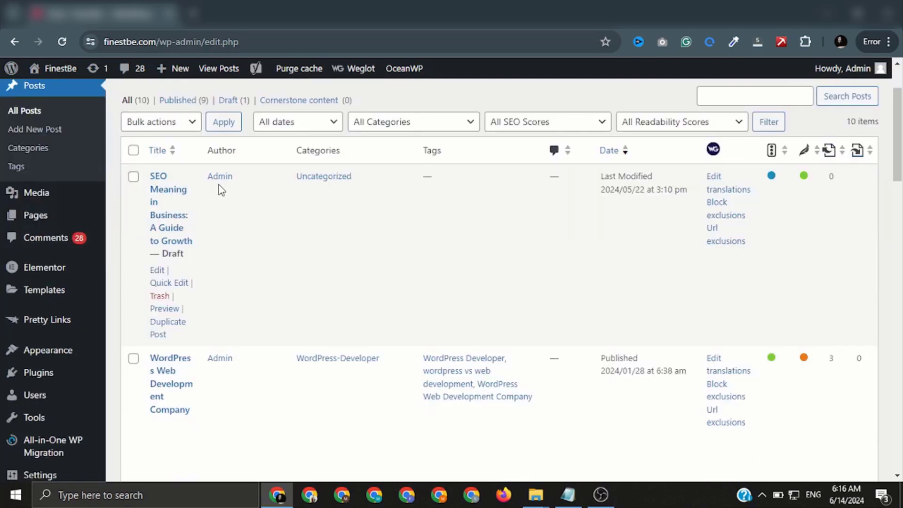
{"action": "scroll", "coordinate": [447, 202], "scroll_direction": "down", "scroll_amount": 4}
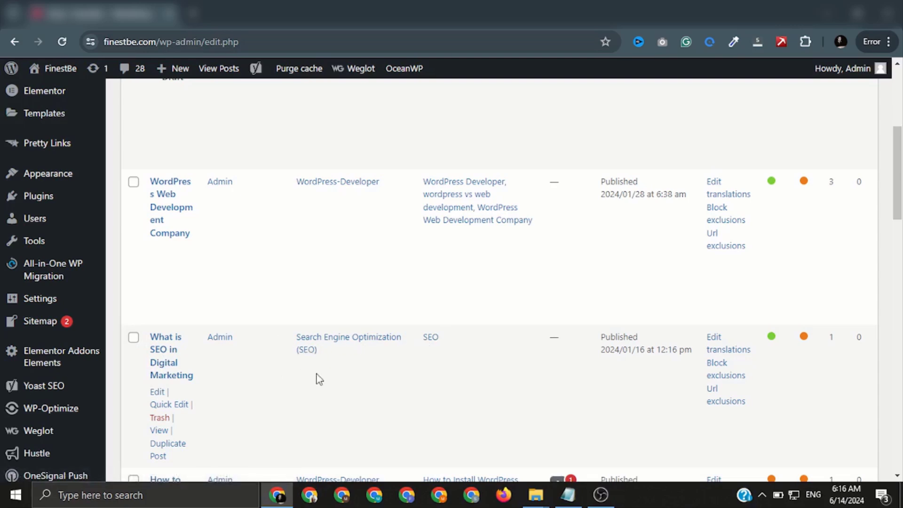
{"action": "scroll", "coordinate": [336, 372], "scroll_direction": "up", "scroll_amount": 5}
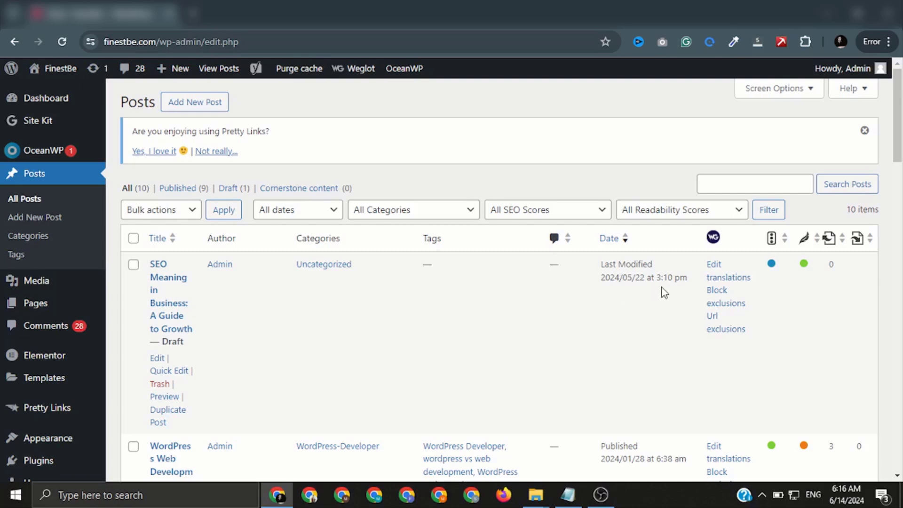
{"action": "scroll", "coordinate": [633, 281], "scroll_direction": "down", "scroll_amount": 3}
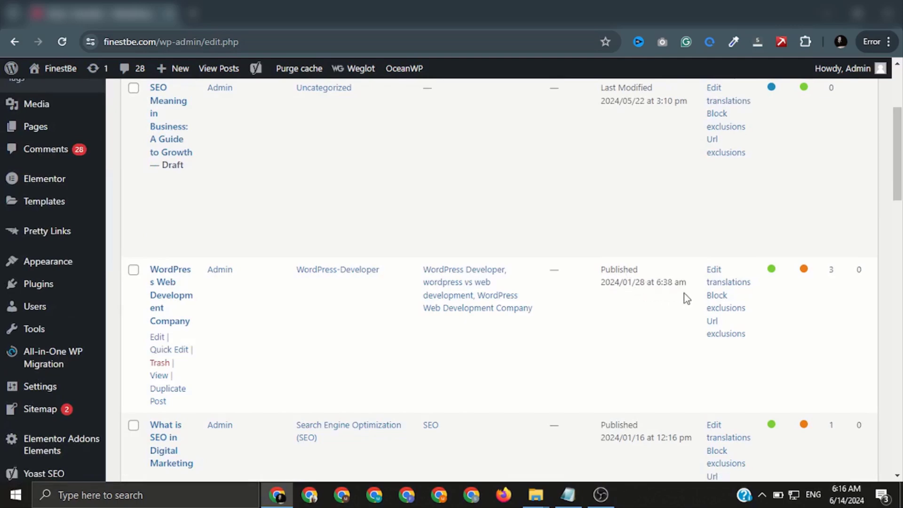
{"action": "scroll", "coordinate": [353, 264], "scroll_direction": "up", "scroll_amount": 4}
{"action": "scroll", "coordinate": [219, 235], "scroll_direction": "down", "scroll_amount": 2}
{"action": "scroll", "coordinate": [219, 236], "scroll_direction": "up", "scroll_amount": 2}
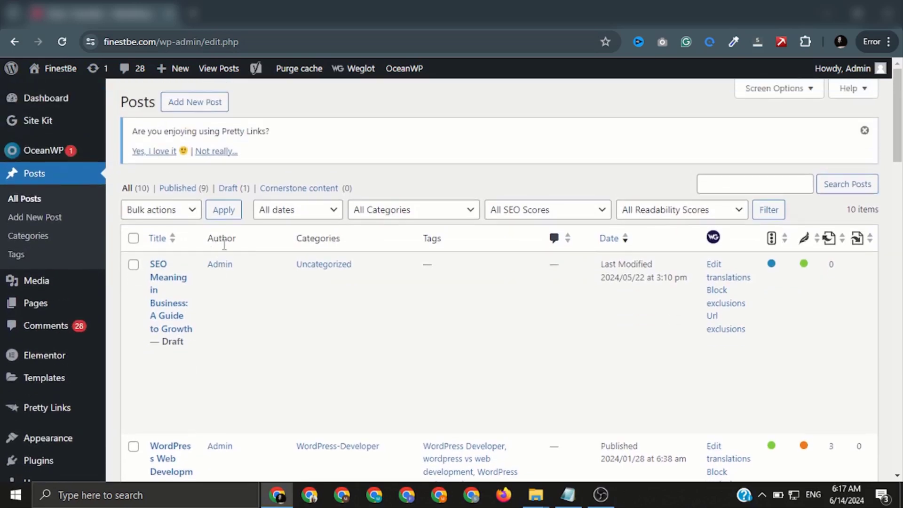
{"action": "left_click", "coordinate": [134, 266]}
{"action": "left_click", "coordinate": [189, 213]}
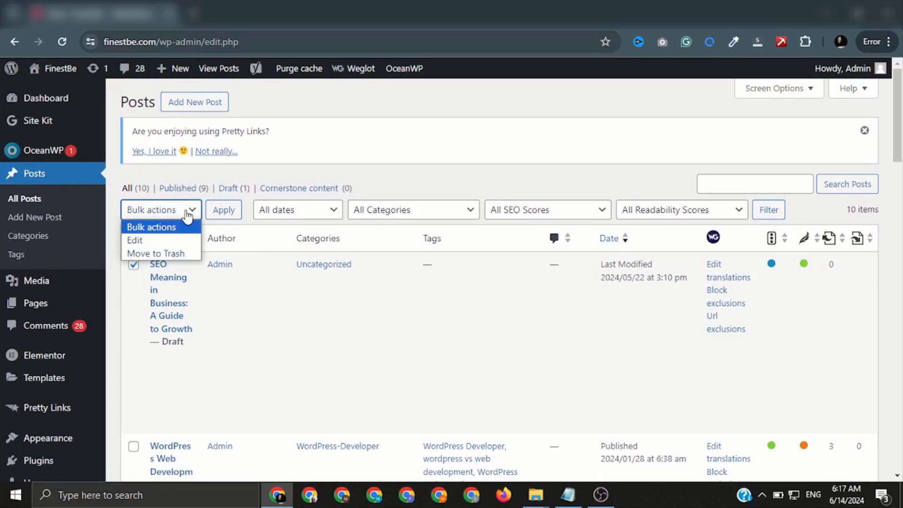
{"action": "left_click", "coordinate": [171, 255]}
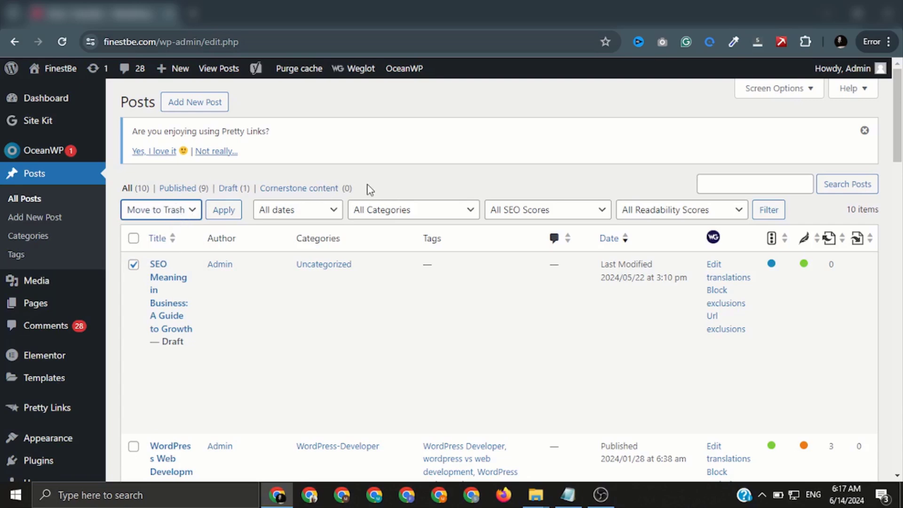
{"action": "left_click", "coordinate": [134, 265]}
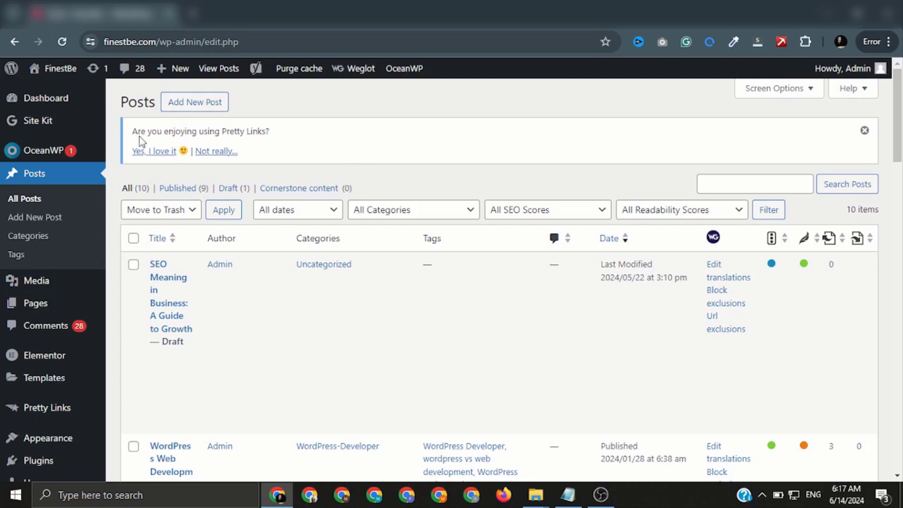
Create a new post and expand its Yoast SEO section.
{"action": "left_click", "coordinate": [196, 112]}
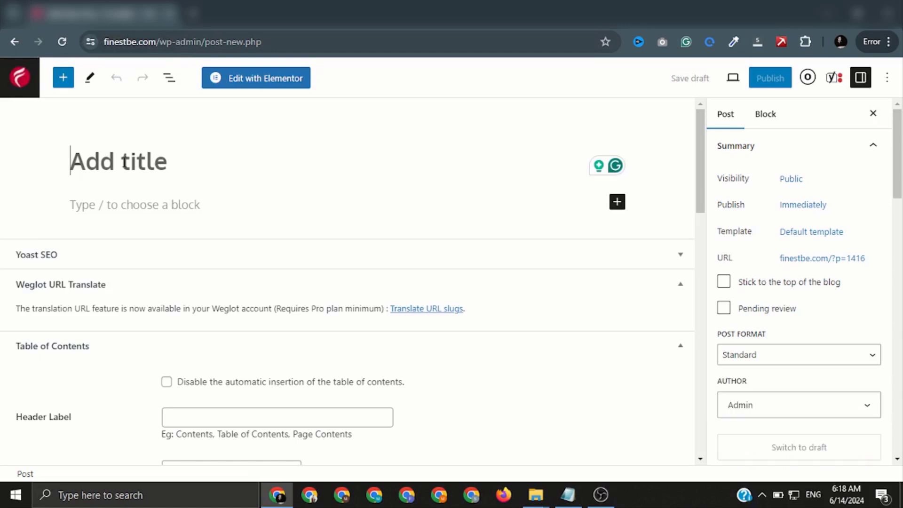
{"action": "left_click_drag", "start_coordinate": [701, 150], "coordinate": [659, 405]}
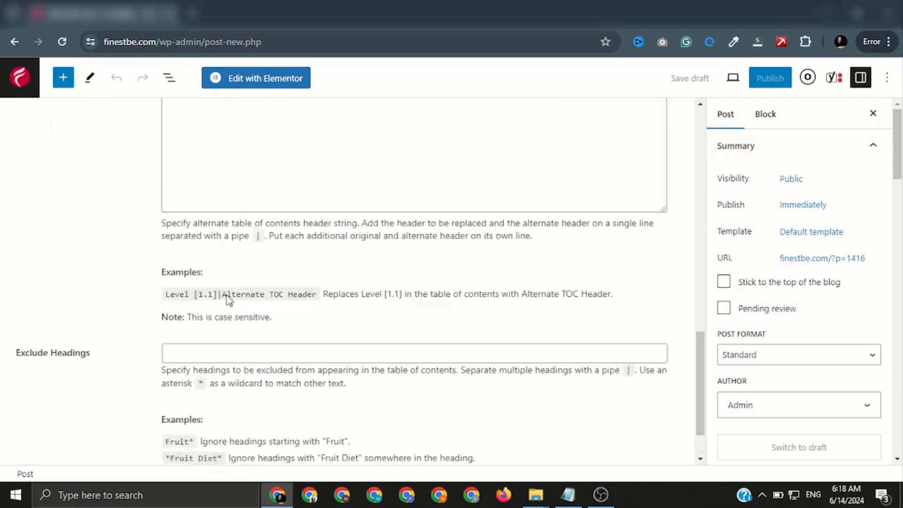
{"action": "scroll", "coordinate": [230, 298], "scroll_direction": "up", "scroll_amount": 15}
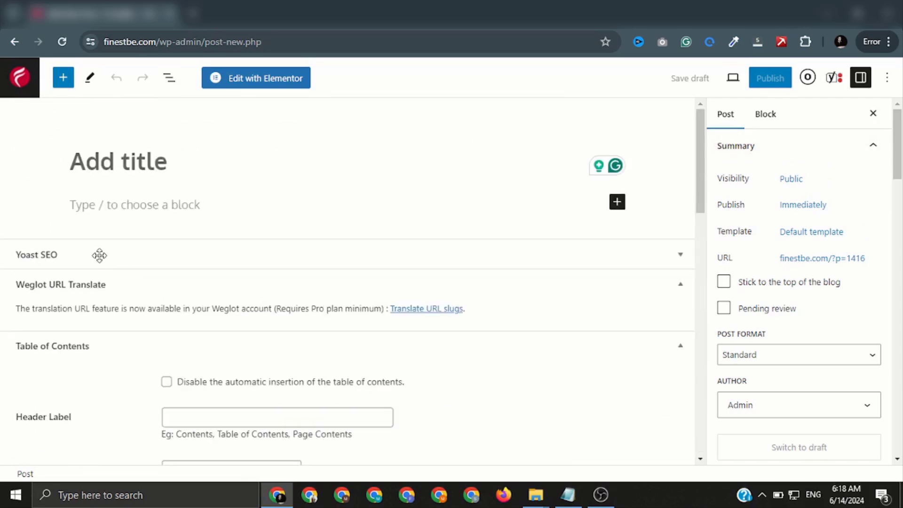
{"action": "left_click", "coordinate": [99, 255]}
Title the post "How to add a new post in wordpress".
{"action": "left_click", "coordinate": [160, 157]}
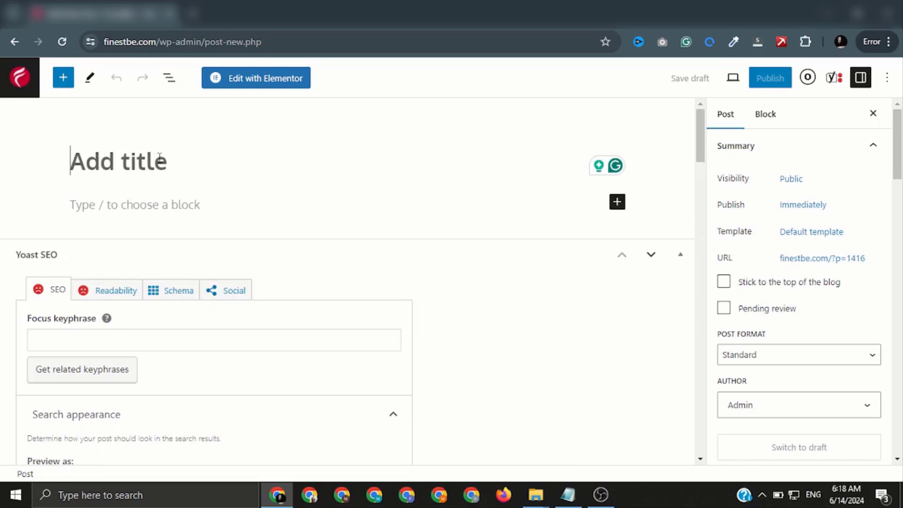
{"action": "type", "text": "Dummy"}
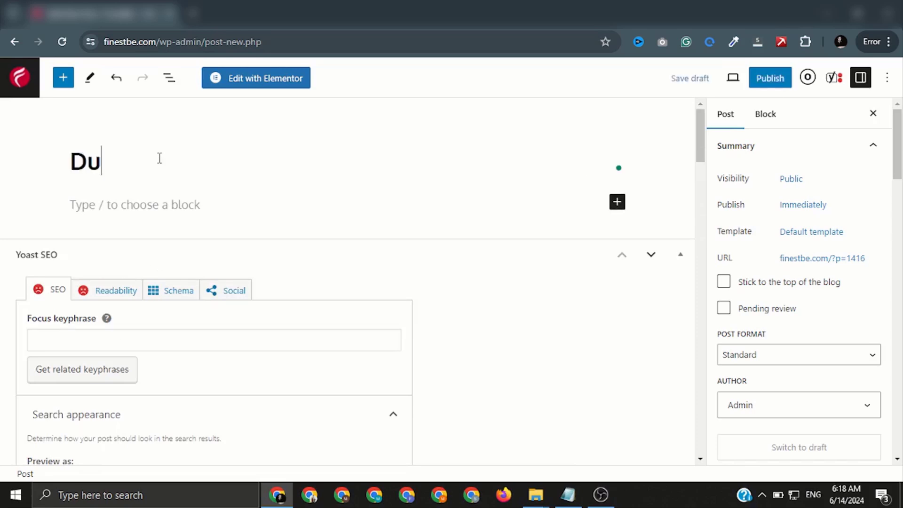
{"action": "type", "text": "ow "}
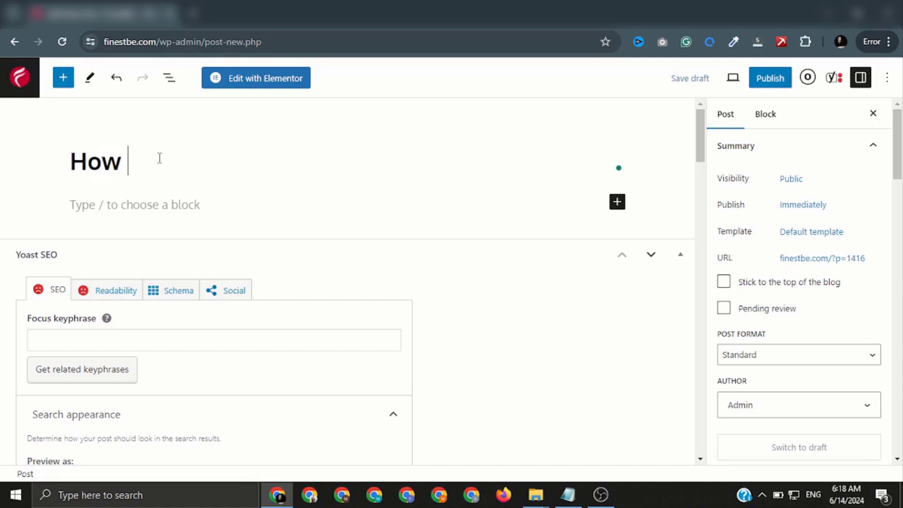
{"action": "type", "text": "to add a "}
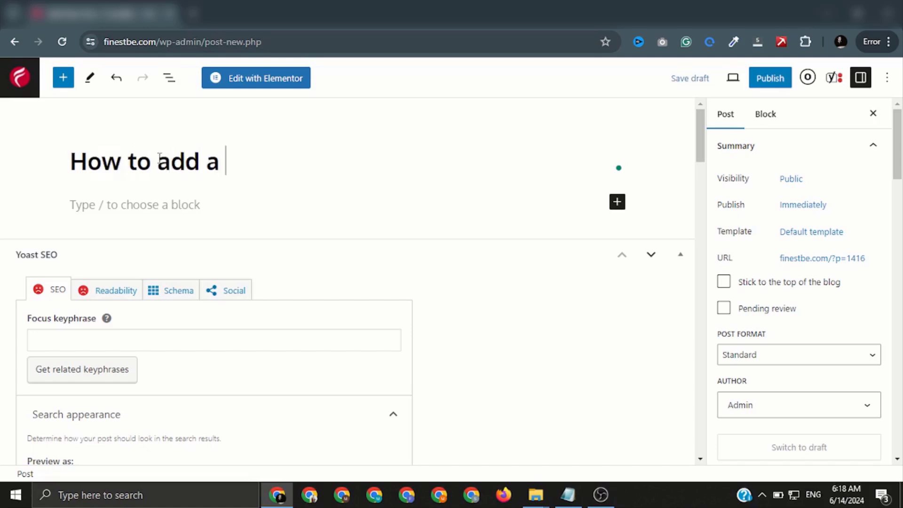
{"action": "type", "text": "new post "}
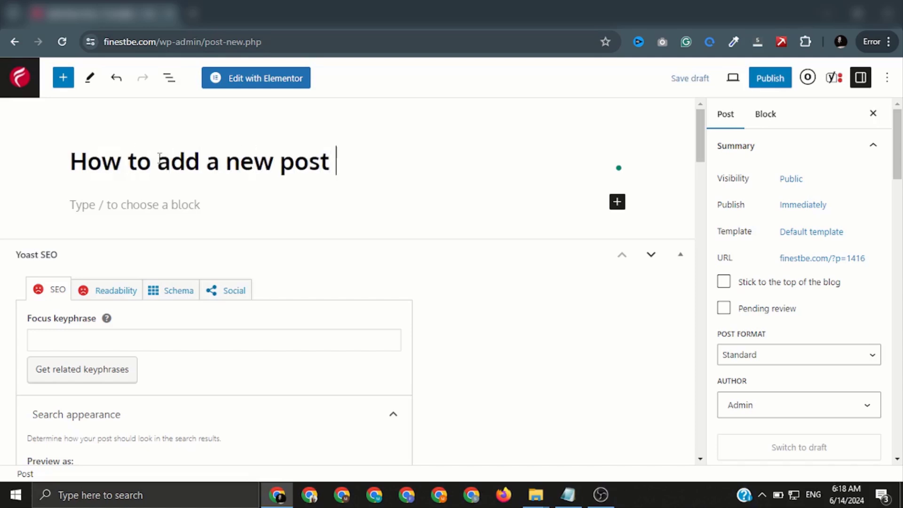
{"action": "type", "text": "in wordpresss"}
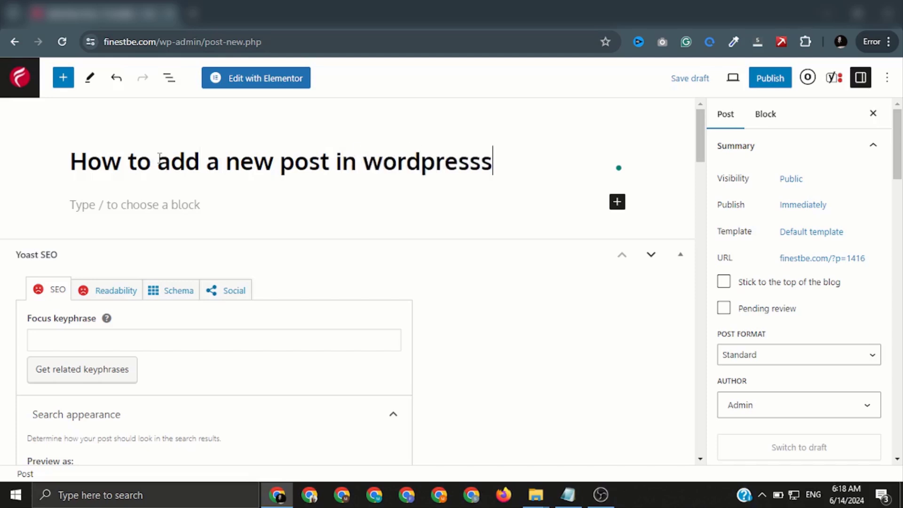
{"action": "key", "text": "BackSpace"}
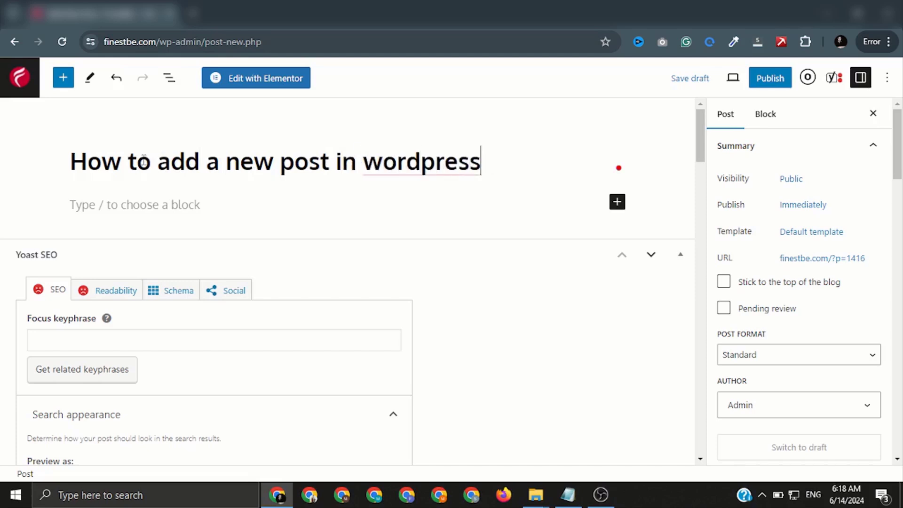
Write the body paragraph "Heres how we can write the blogpost for our Wordpress website by accessing the POST option in the Wordpress dashboard.".
{"action": "left_click", "coordinate": [100, 204]}
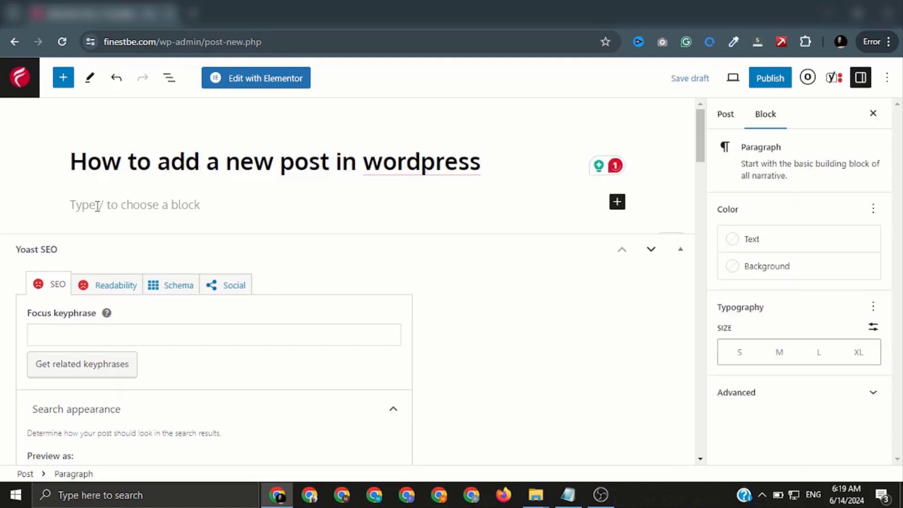
{"action": "type", "text": "Here"}
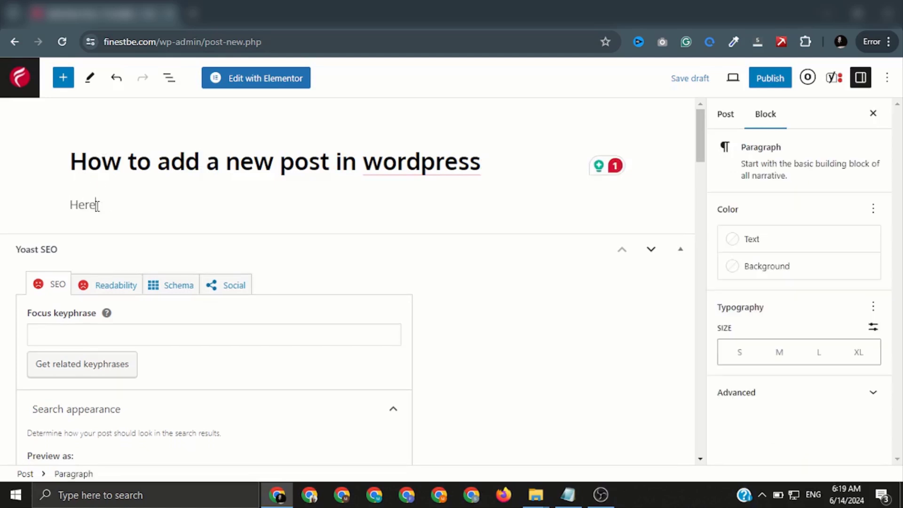
{"action": "type", "text": "'s how we can writ"}
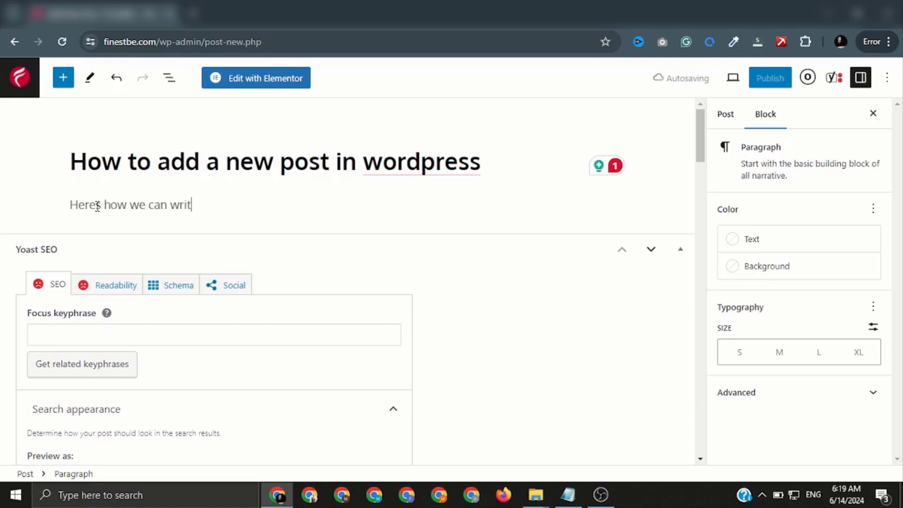
{"action": "type", "text": "e the blogpo"}
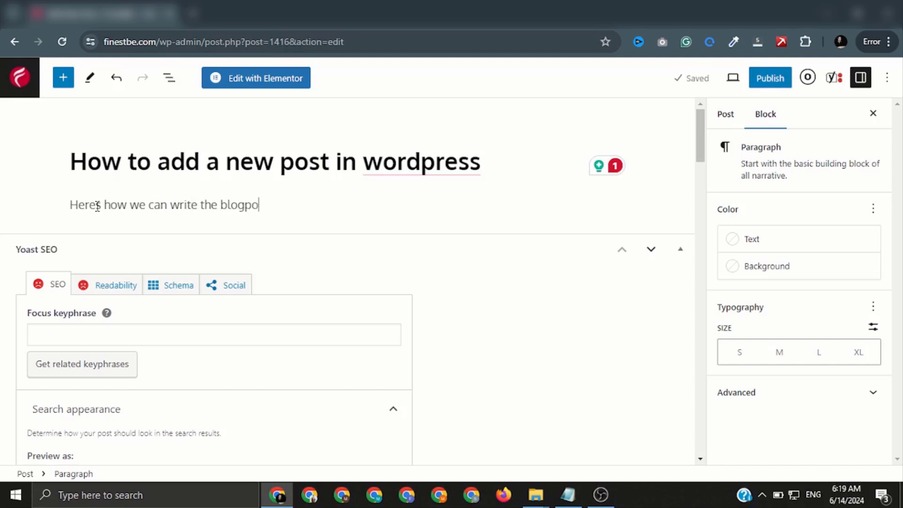
{"action": "type", "text": "st for o"}
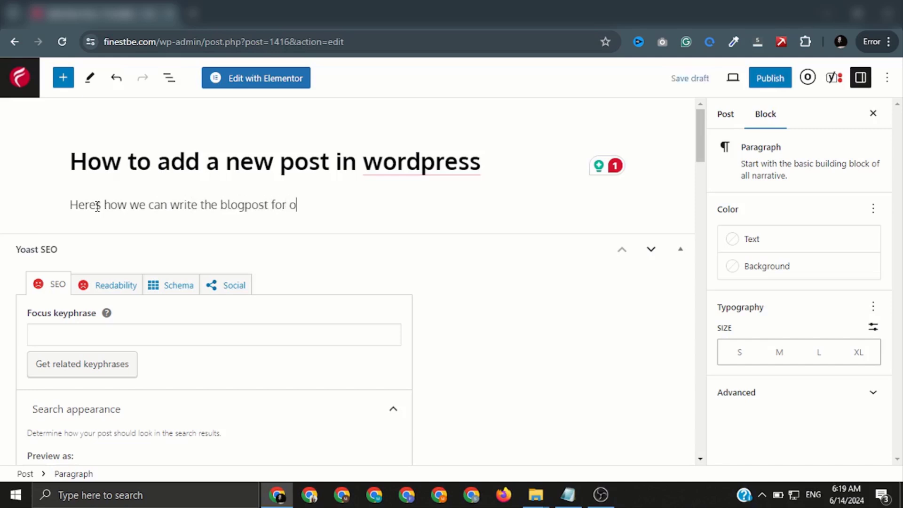
{"action": "type", "text": "ur wordpress webs"}
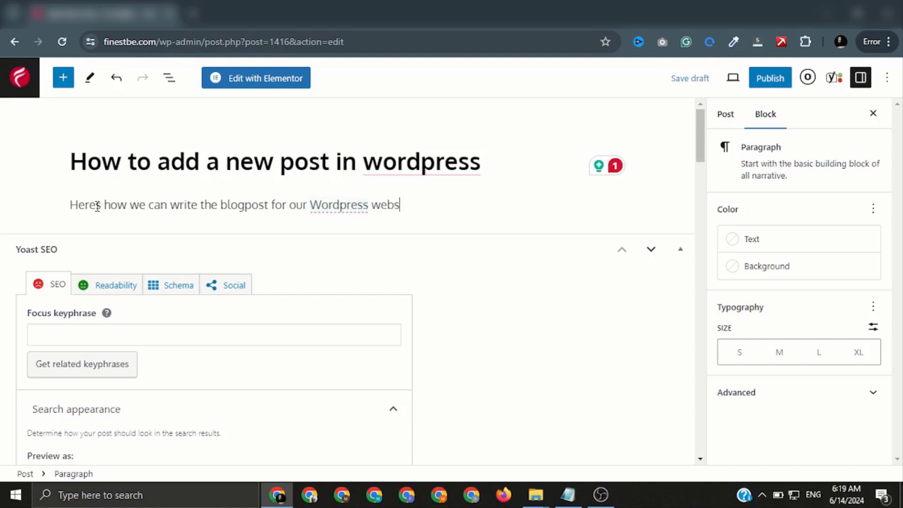
{"action": "type", "text": "ite by accessing the"}
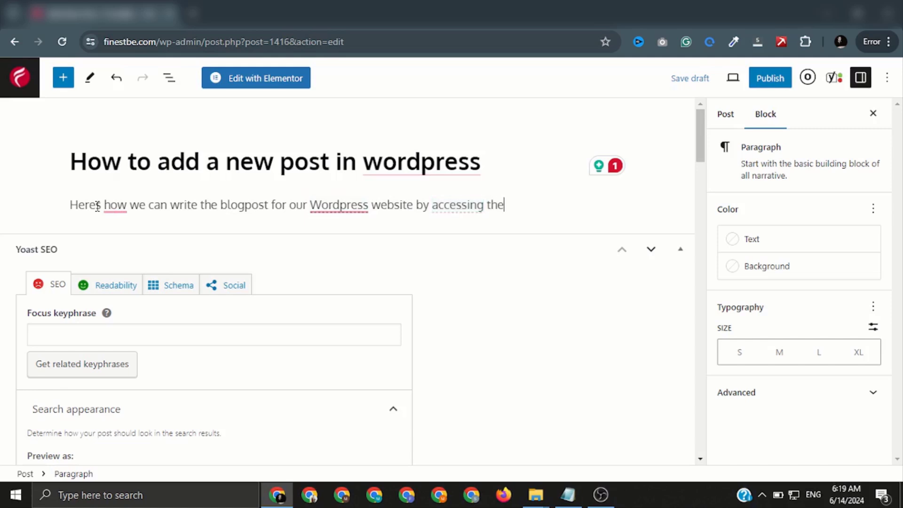
{"action": "type", "text": " POST option"}
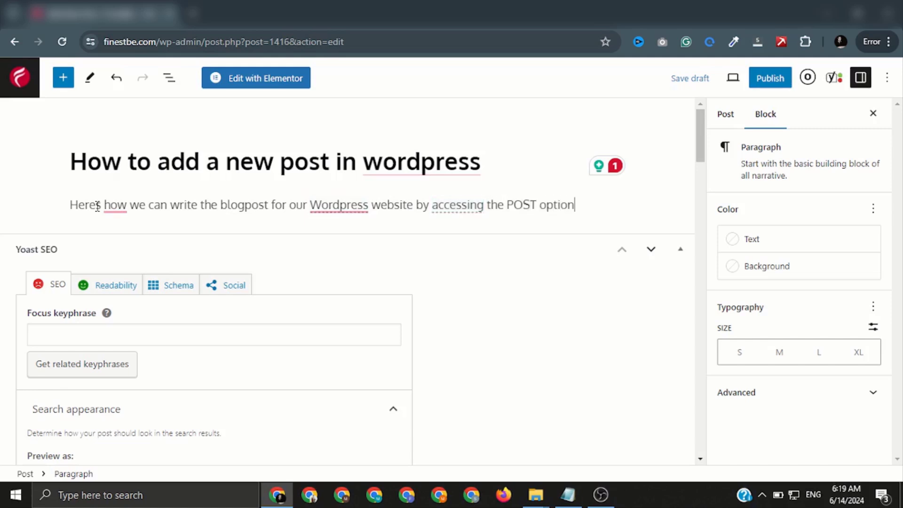
{"action": "type", "text": " in the "}
{"action": "type", "text": "word"}
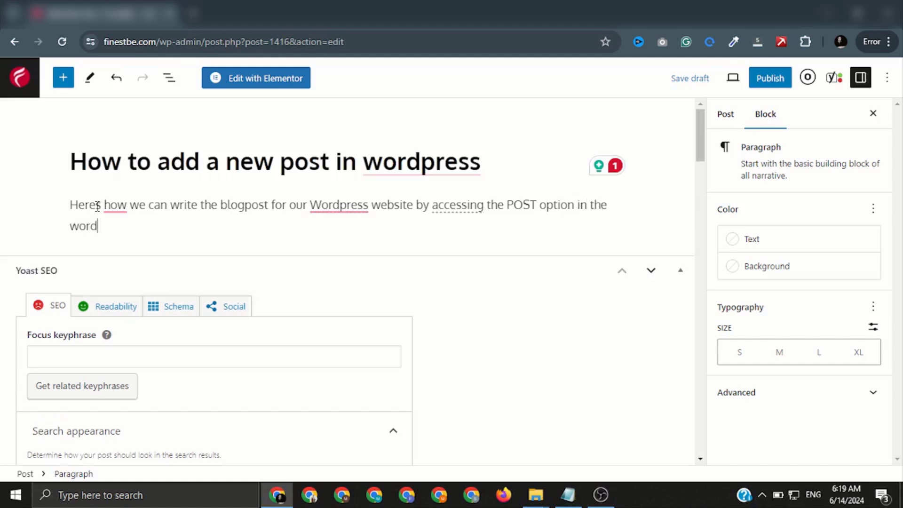
{"action": "type", "text": "press dashboard."}
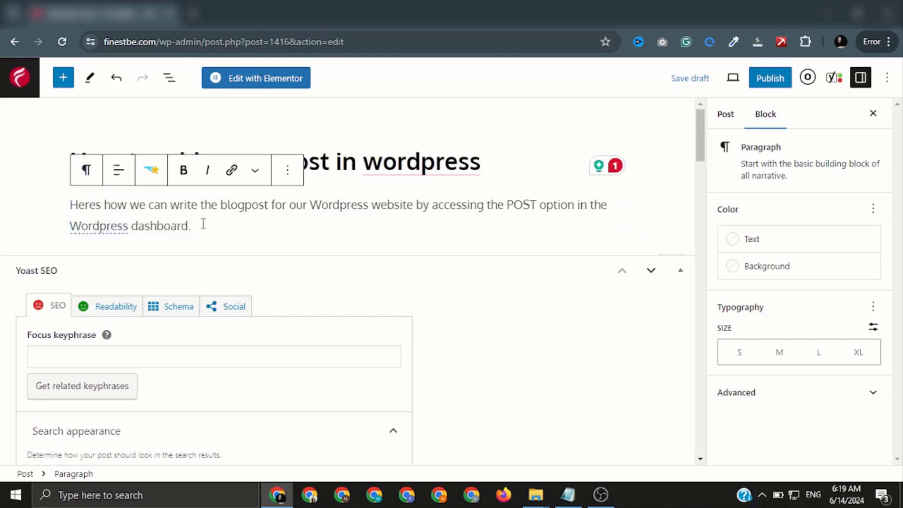
{"action": "left_click_drag", "start_coordinate": [203, 224], "coordinate": [70, 206]}
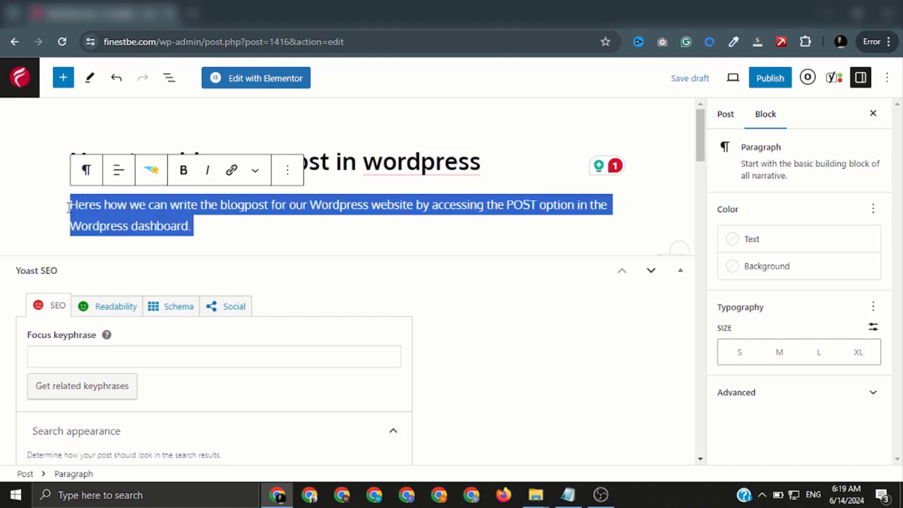
{"action": "left_click", "coordinate": [193, 229]}
{"action": "left_click_drag", "start_coordinate": [191, 226], "coordinate": [71, 204]}
{"action": "left_click", "coordinate": [369, 159]}
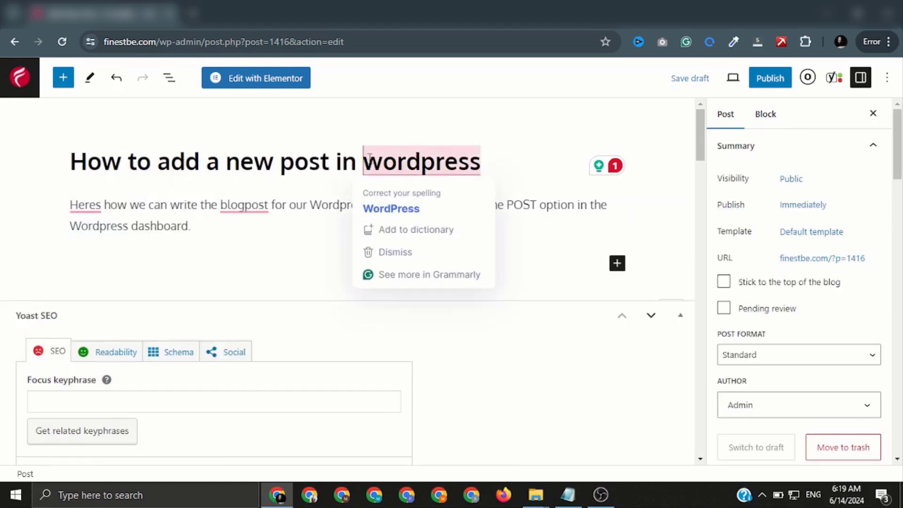
{"action": "left_click", "coordinate": [208, 158]}
{"action": "left_click", "coordinate": [206, 227]}
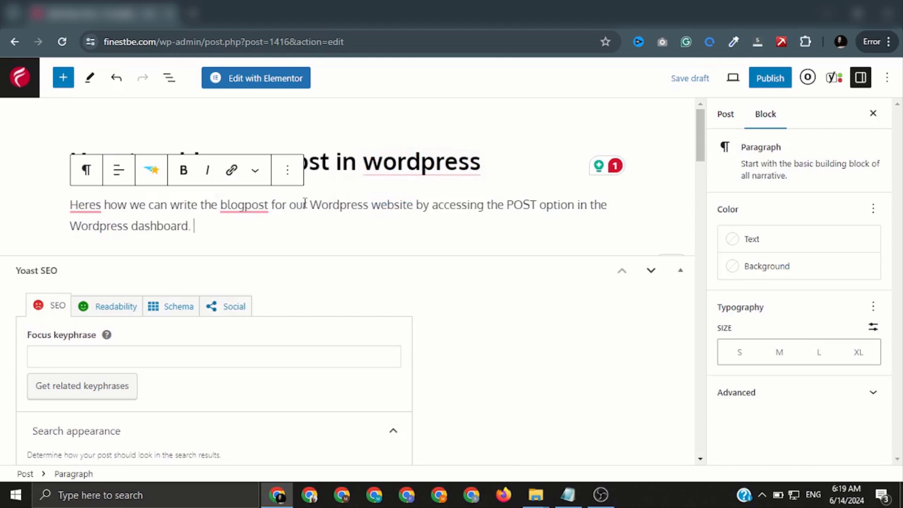
{"action": "mouse_move", "coordinate": [313, 206]}
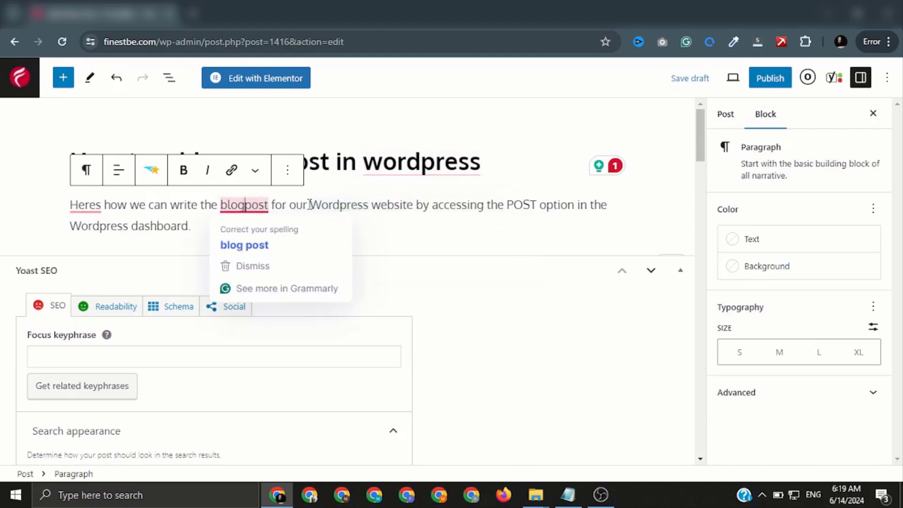
Make the first "Wordpress" and the word "POST" bold in the body paragraph.
{"action": "left_click_drag", "start_coordinate": [308, 204], "coordinate": [369, 205]}
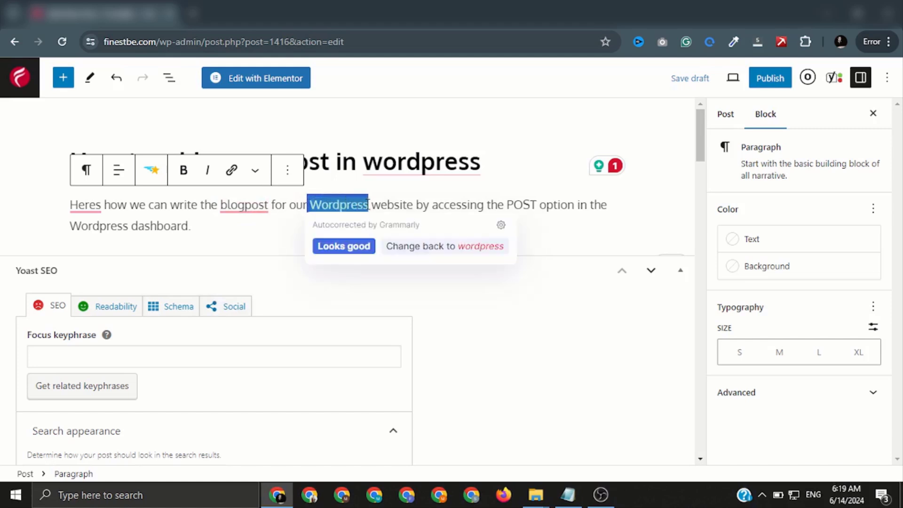
{"action": "left_click", "coordinate": [185, 170]}
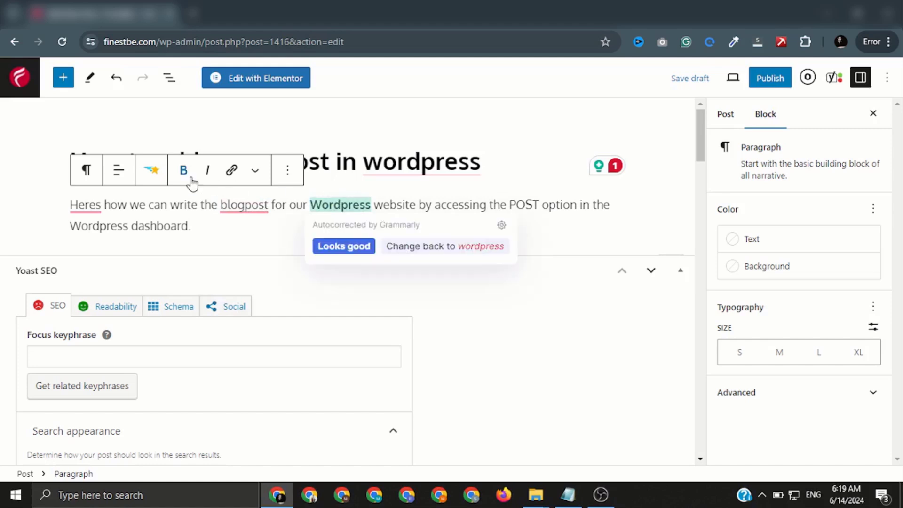
{"action": "left_click", "coordinate": [244, 206]}
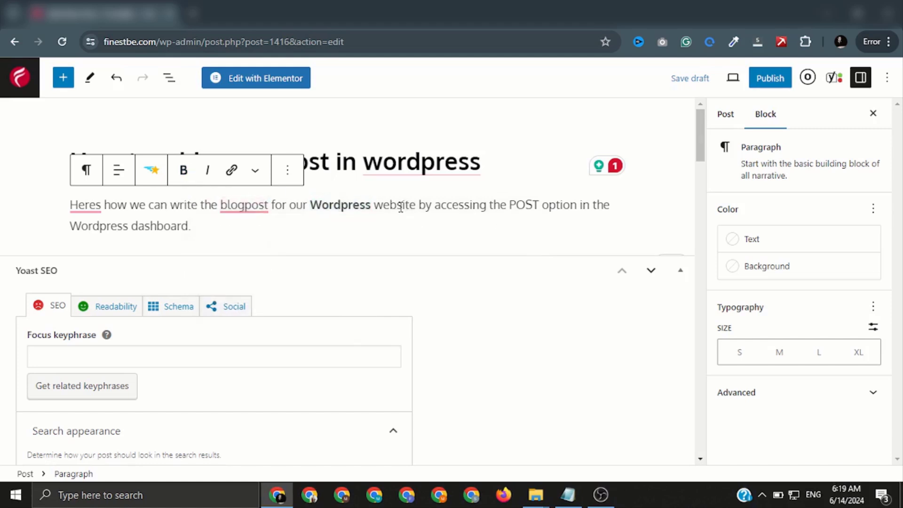
{"action": "left_click_drag", "start_coordinate": [509, 207], "coordinate": [540, 204]}
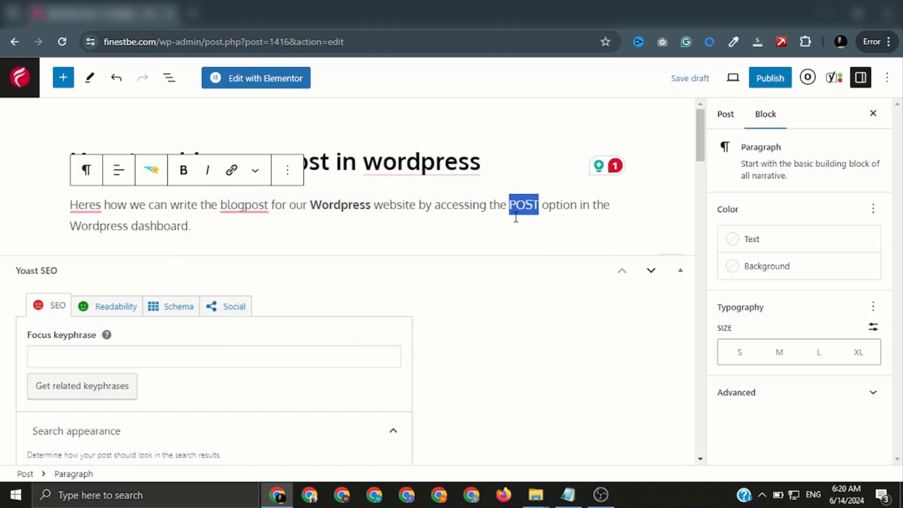
{"action": "key", "text": "ctrl+b"}
{"action": "left_click", "coordinate": [403, 207]}
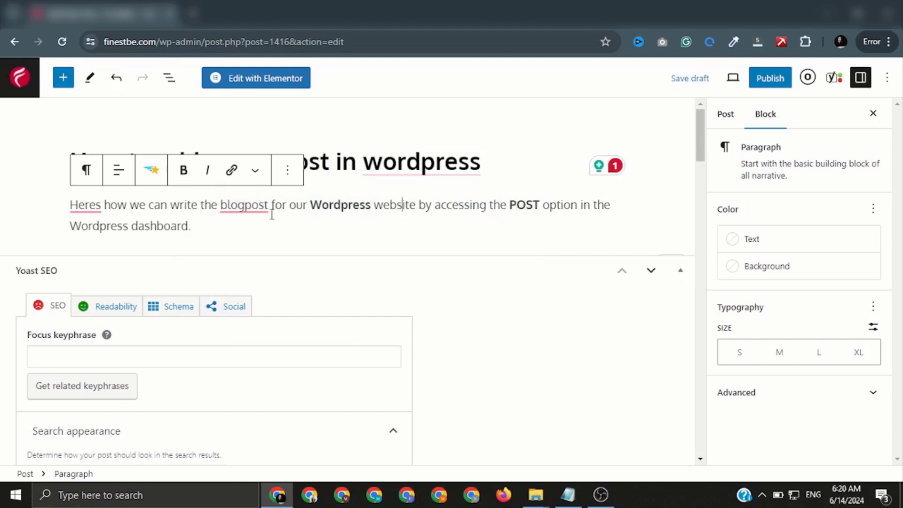
{"action": "mouse_move", "coordinate": [463, 212]}
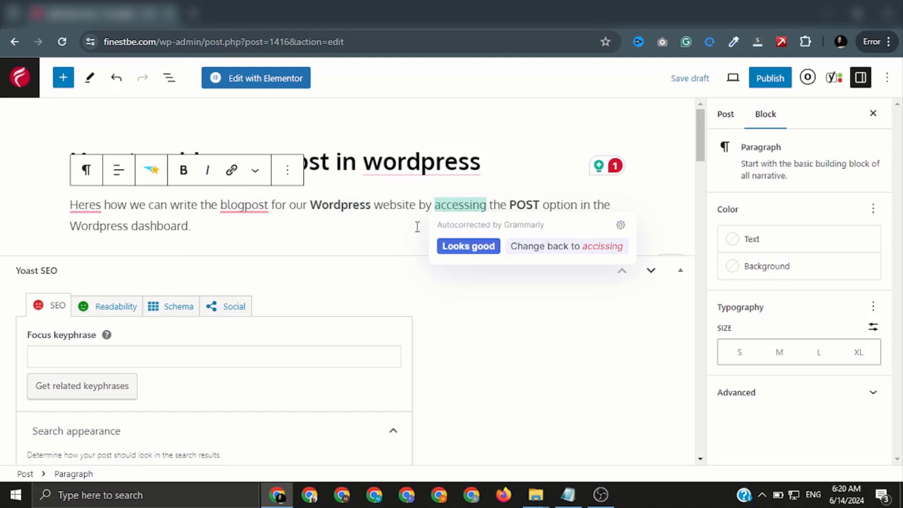
{"action": "mouse_move", "coordinate": [247, 205]}
{"action": "left_click", "coordinate": [171, 206]}
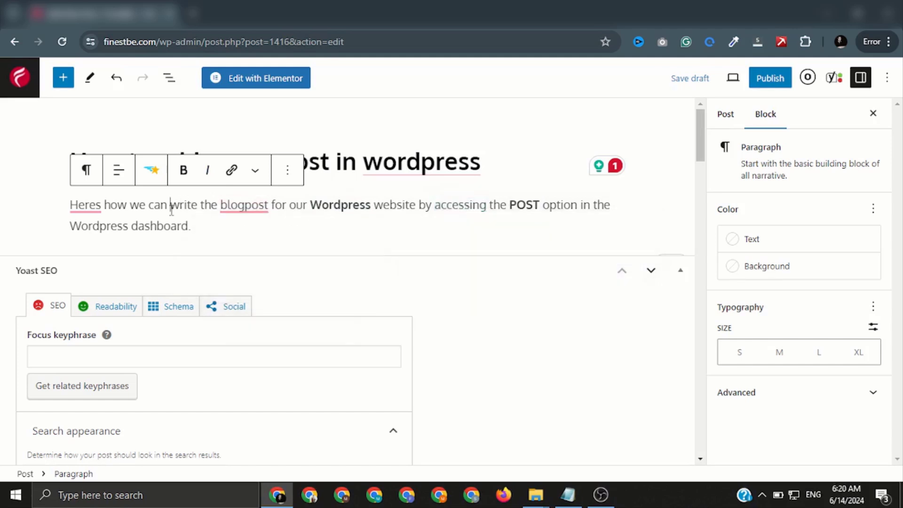
Add an Image block on a new line below the body paragraph, finding it by searching the blocks for "image".
{"action": "left_click", "coordinate": [201, 228]}
{"action": "key", "text": "Return"}
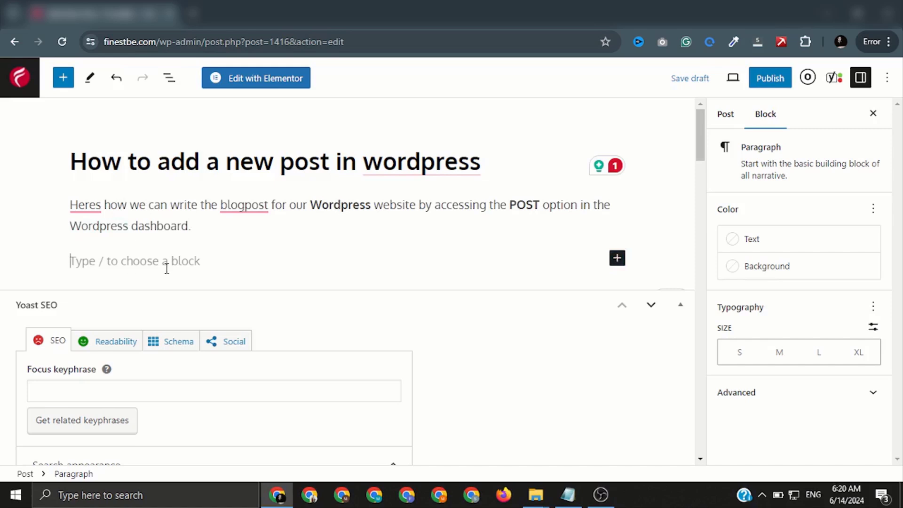
{"action": "left_click", "coordinate": [618, 260]}
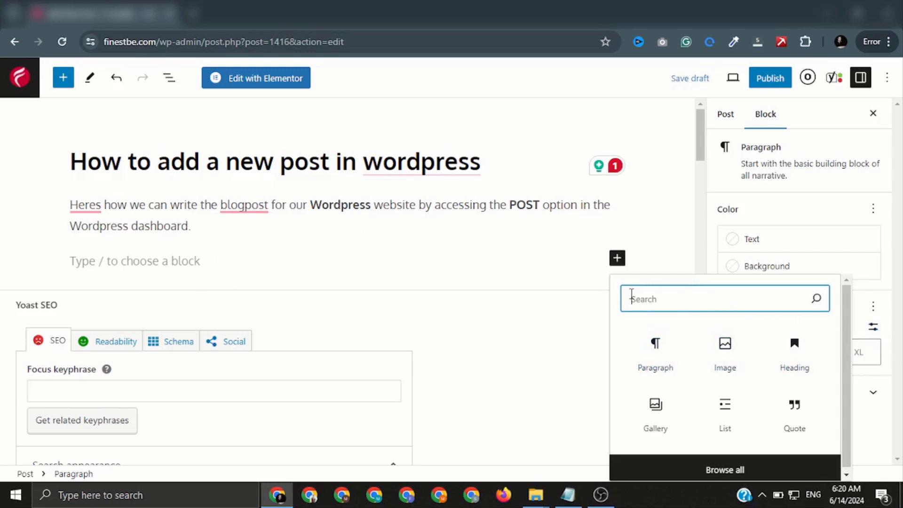
{"action": "type", "text": "Image"}
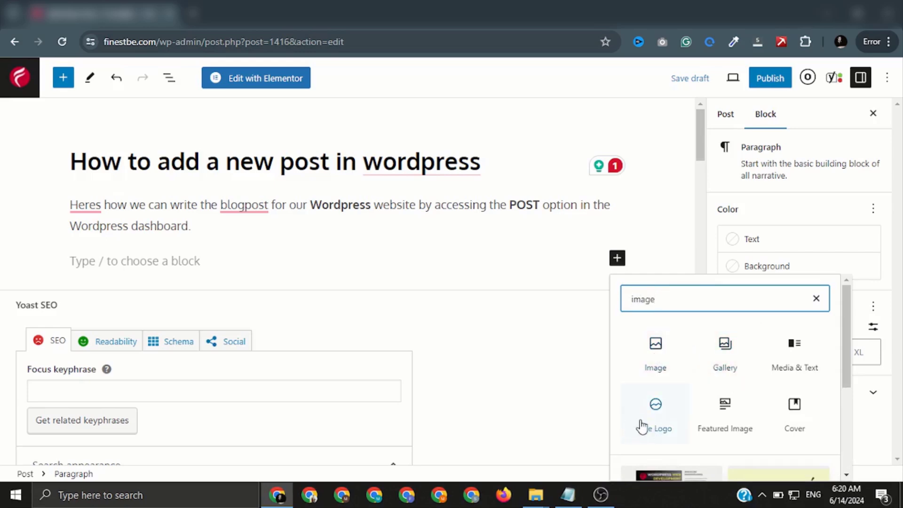
{"action": "scroll", "coordinate": [644, 414], "scroll_direction": "down", "scroll_amount": 2}
{"action": "scroll", "coordinate": [772, 334], "scroll_direction": "up", "scroll_amount": 2}
{"action": "scroll", "coordinate": [795, 360], "scroll_direction": "down", "scroll_amount": 4}
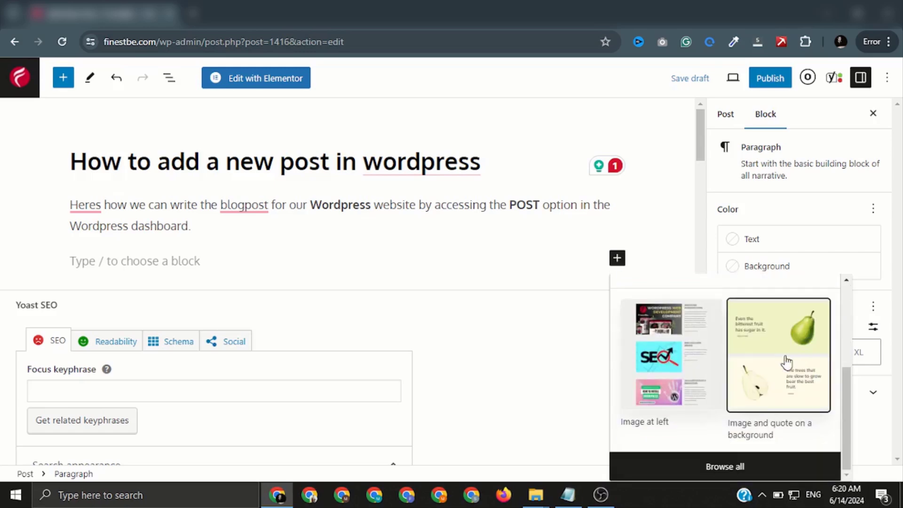
{"action": "scroll", "coordinate": [673, 397], "scroll_direction": "up", "scroll_amount": 4}
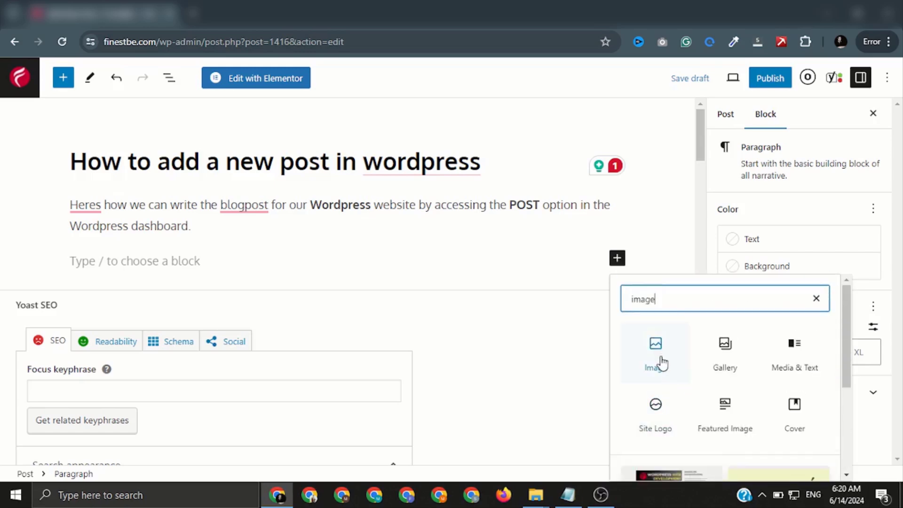
{"action": "left_click", "coordinate": [662, 363]}
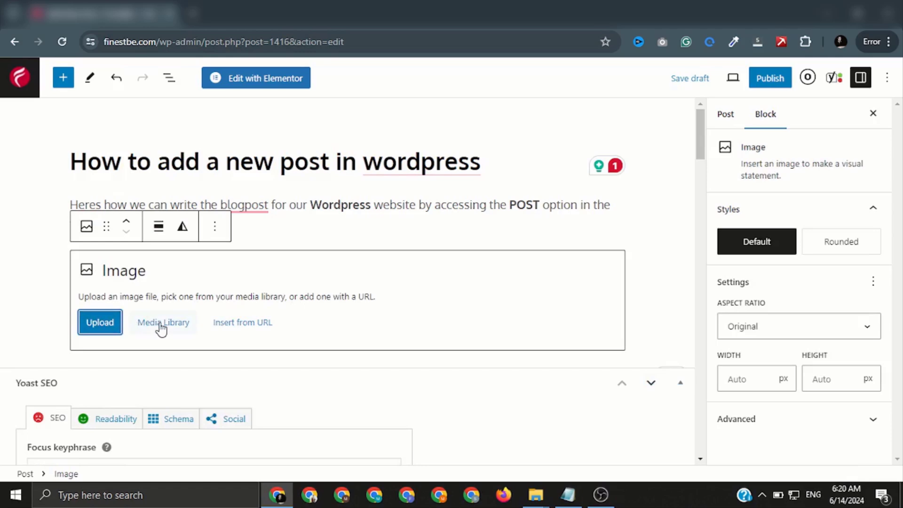
Fill the Image block with the FinestBe WordPress Web Development Company picture from the Media Library.
{"action": "left_click", "coordinate": [162, 329]}
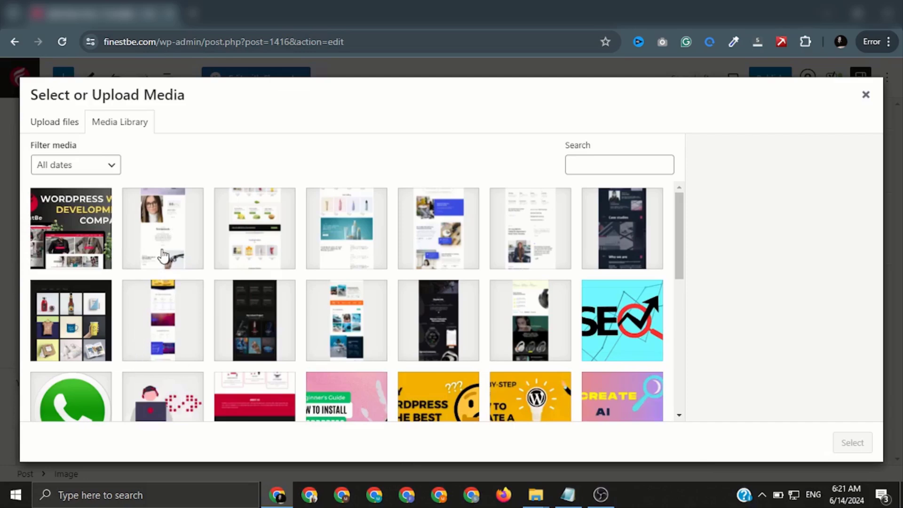
{"action": "left_click", "coordinate": [79, 241]}
{"action": "left_click", "coordinate": [852, 443]}
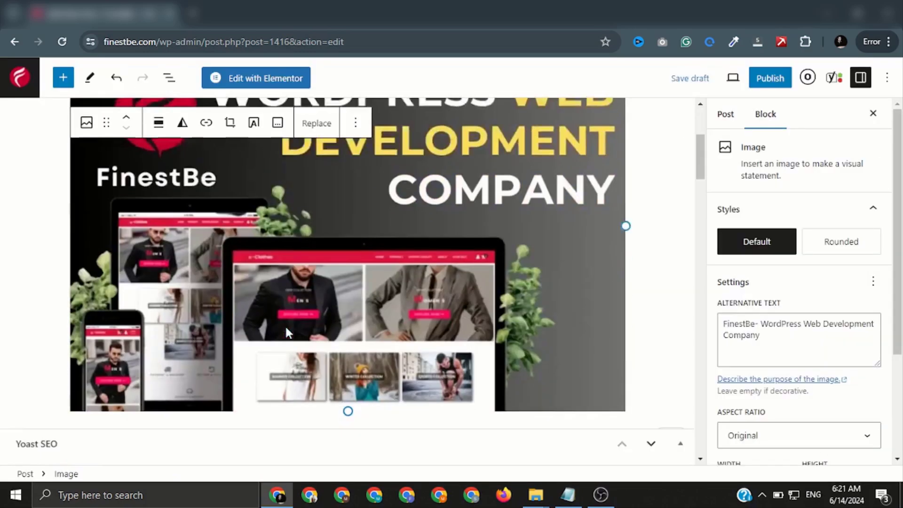
{"action": "scroll", "coordinate": [289, 287], "scroll_direction": "down", "scroll_amount": 3}
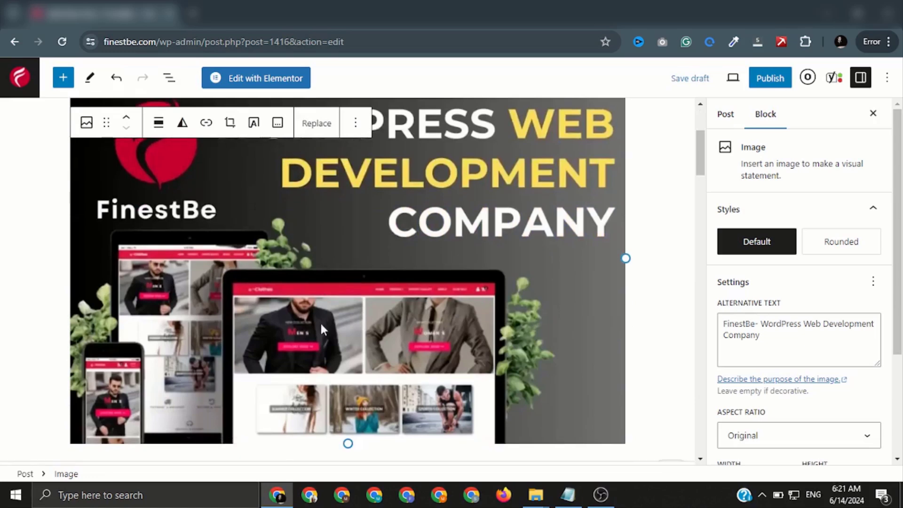
{"action": "scroll", "coordinate": [416, 329], "scroll_direction": "down", "scroll_amount": 3}
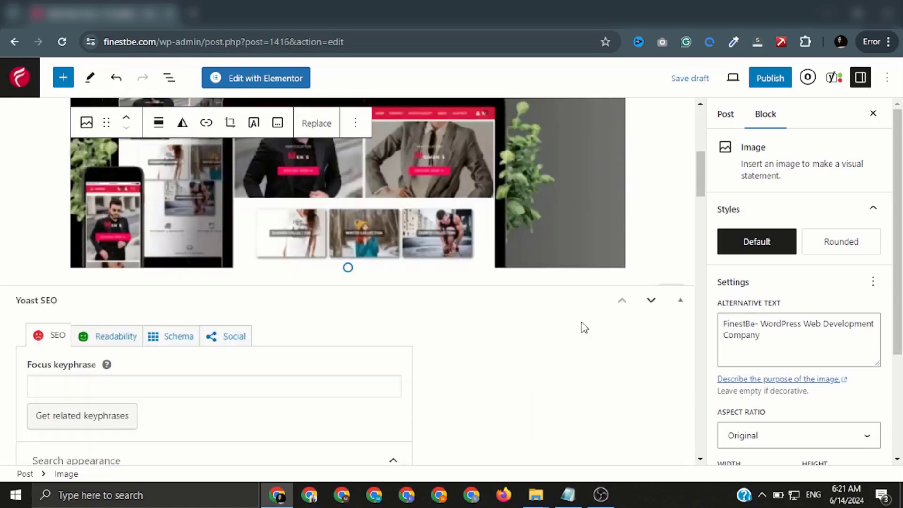
{"action": "left_click", "coordinate": [635, 251]}
{"action": "left_click", "coordinate": [617, 294]}
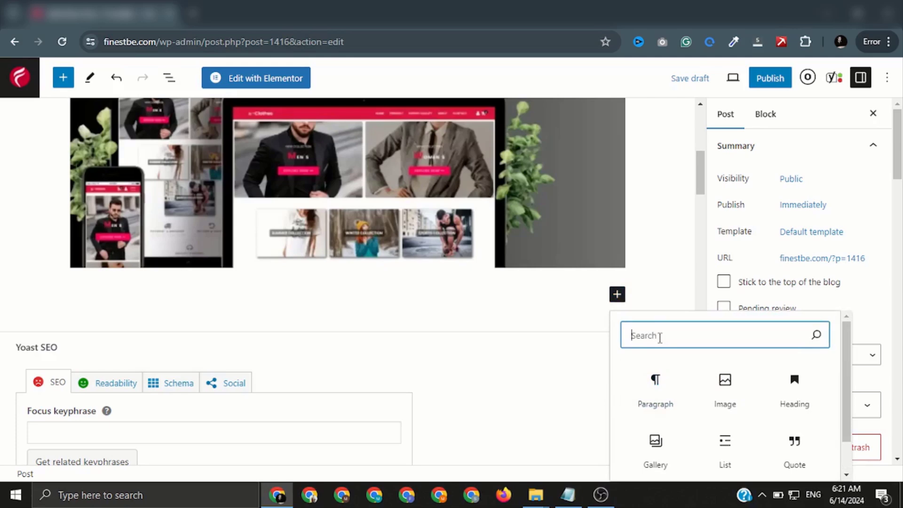
{"action": "scroll", "coordinate": [656, 392], "scroll_direction": "down", "scroll_amount": 1}
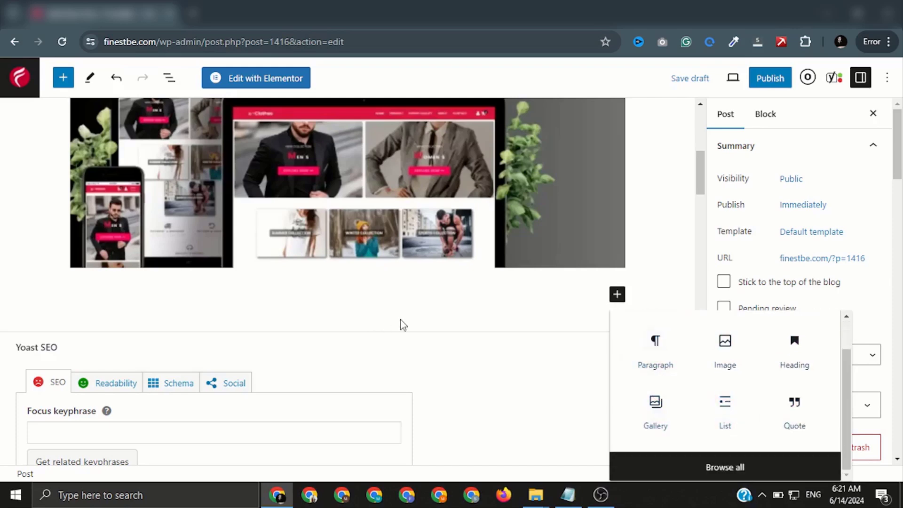
{"action": "left_click", "coordinate": [433, 320]}
Save the post as a draft and assign it to the WordPress-Developer category instead of Uncategorized.
{"action": "scroll", "coordinate": [475, 339], "scroll_direction": "up", "scroll_amount": 5}
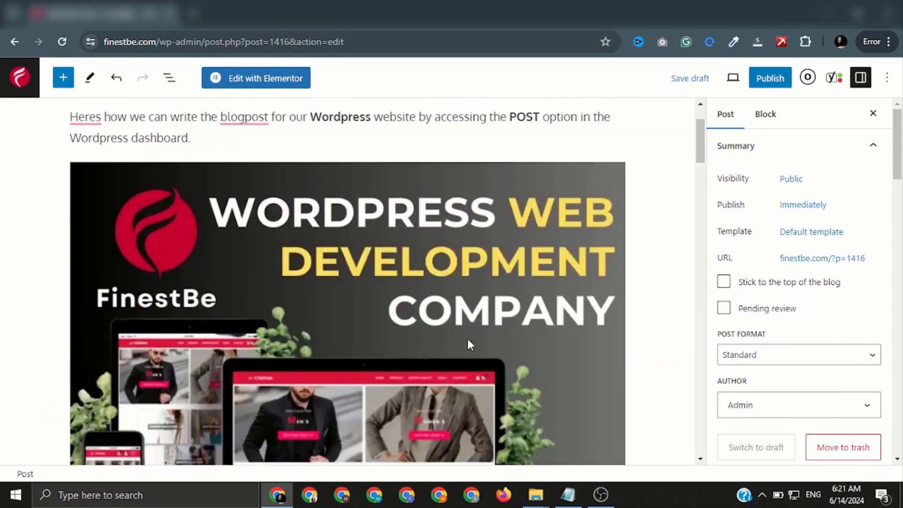
{"action": "left_click", "coordinate": [701, 82]}
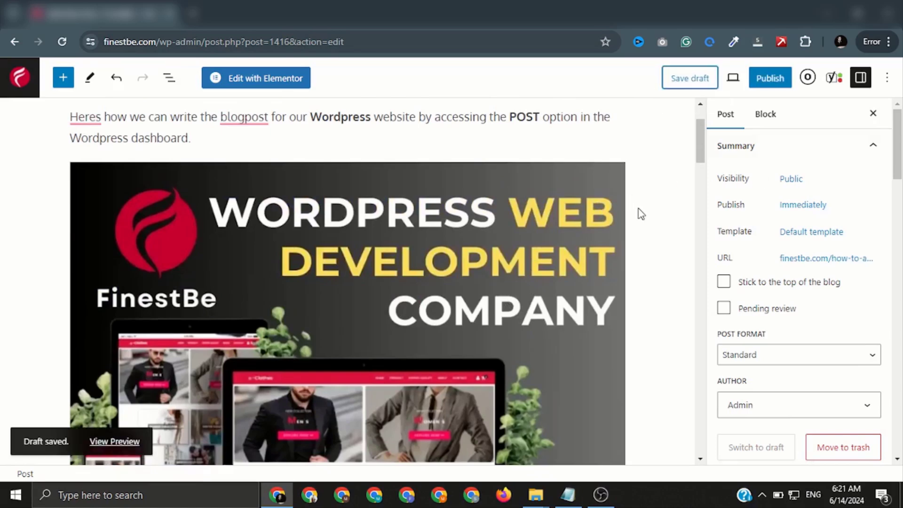
{"action": "scroll", "coordinate": [802, 244], "scroll_direction": "down", "scroll_amount": 2}
{"action": "scroll", "coordinate": [758, 236], "scroll_direction": "down", "scroll_amount": 3}
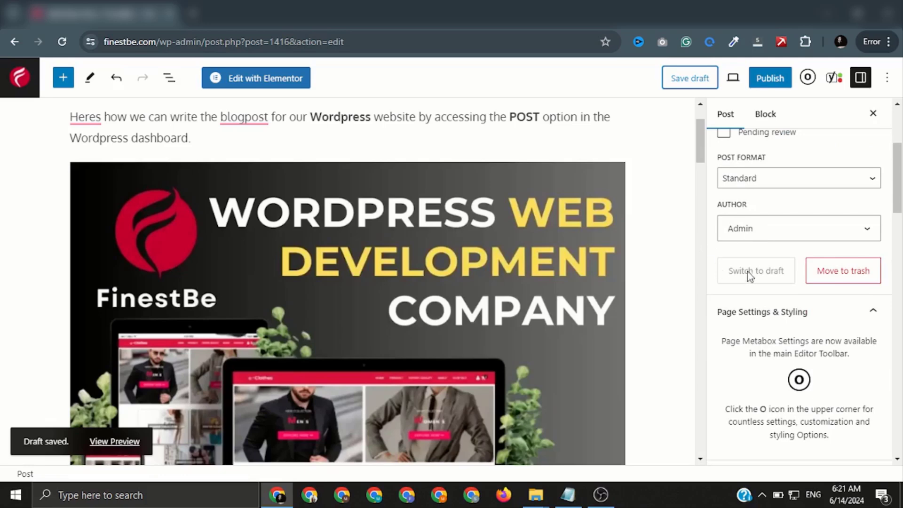
{"action": "scroll", "coordinate": [750, 277], "scroll_direction": "down", "scroll_amount": 5}
{"action": "scroll", "coordinate": [796, 301], "scroll_direction": "down", "scroll_amount": 2}
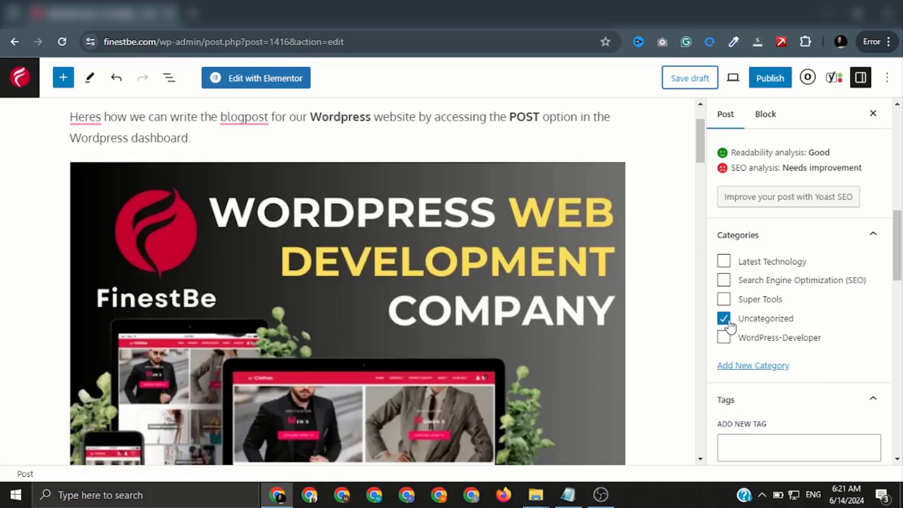
{"action": "left_click", "coordinate": [746, 324]}
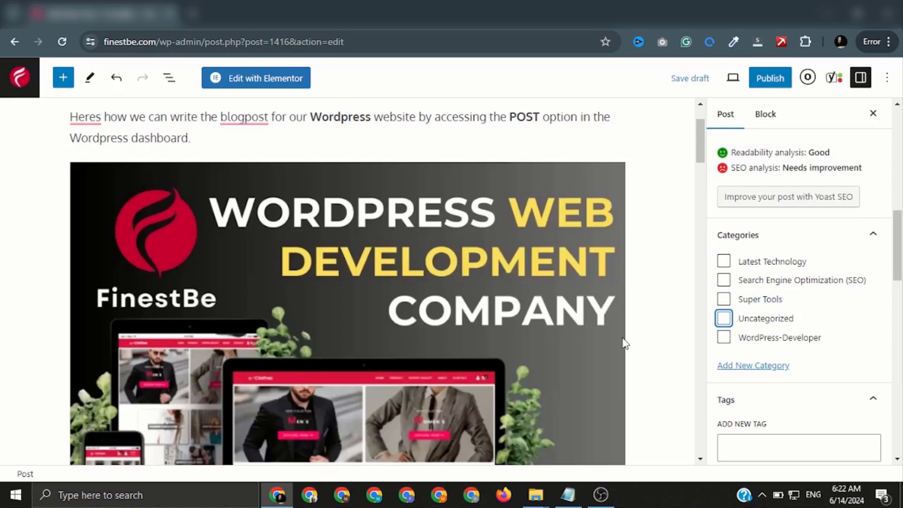
{"action": "left_click", "coordinate": [725, 338]}
Enter "Wordpress" as a new tag for the post.
{"action": "scroll", "coordinate": [693, 319], "scroll_direction": "down", "scroll_amount": 4}
{"action": "left_click", "coordinate": [755, 445]}
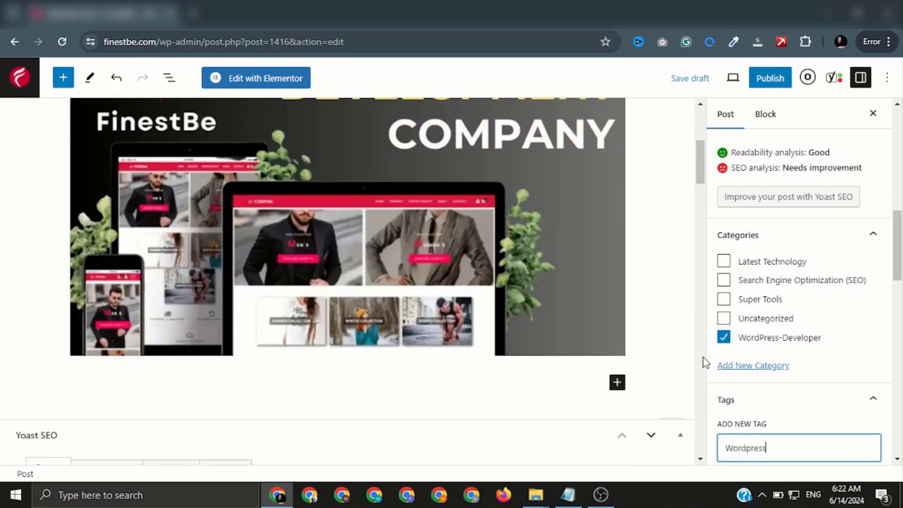
{"action": "scroll", "coordinate": [704, 363], "scroll_direction": "up", "scroll_amount": 2}
Write "description" as the post's excerpt.
{"action": "scroll", "coordinate": [746, 323], "scroll_direction": "down", "scroll_amount": 8}
{"action": "scroll", "coordinate": [766, 286], "scroll_direction": "up", "scroll_amount": 2}
{"action": "left_click", "coordinate": [776, 313]}
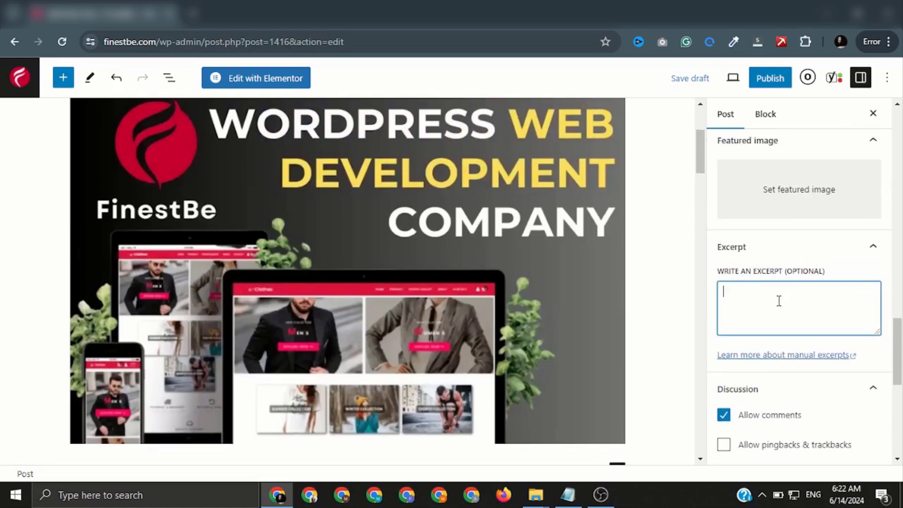
{"action": "scroll", "coordinate": [746, 298], "scroll_direction": "up", "scroll_amount": 2}
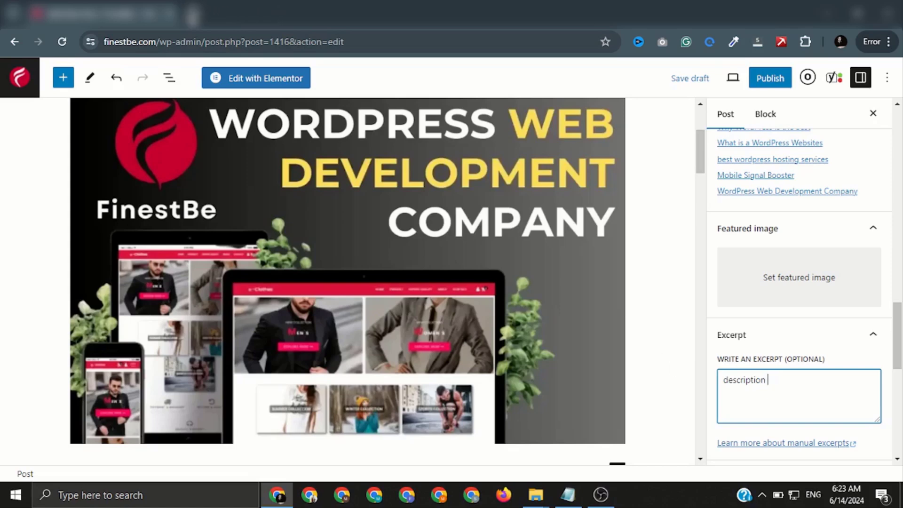
Open the finestbe.com Blog page in a new browser tab and examine the excerpts shown below the published posts' images.
{"action": "left_click", "coordinate": [189, 13]}
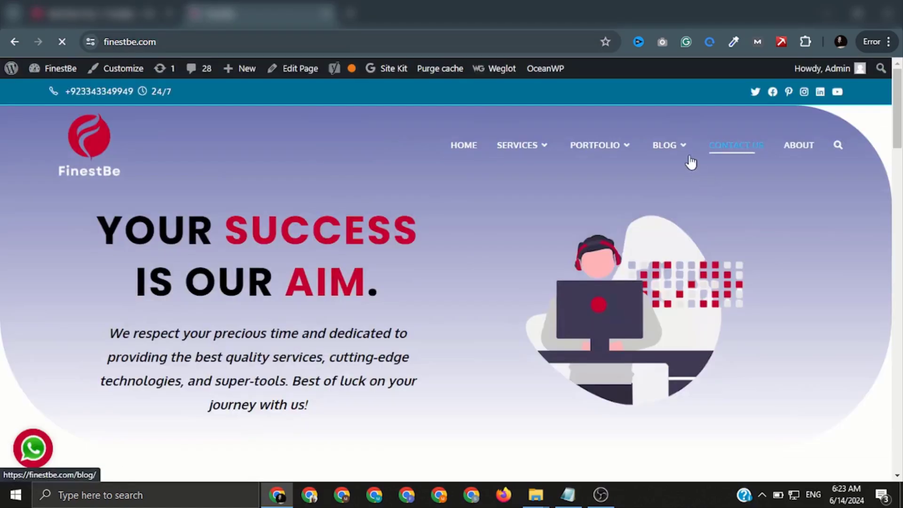
{"action": "mouse_move", "coordinate": [665, 147]}
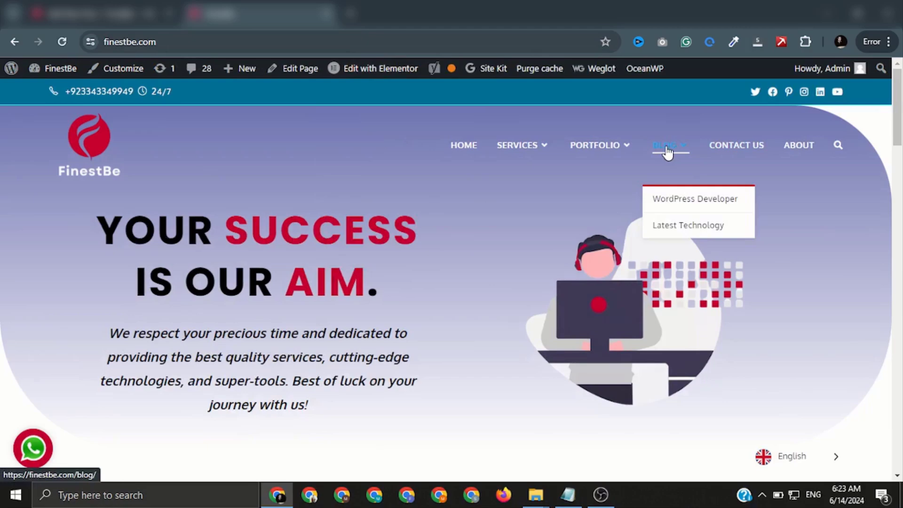
{"action": "left_click", "coordinate": [668, 152]}
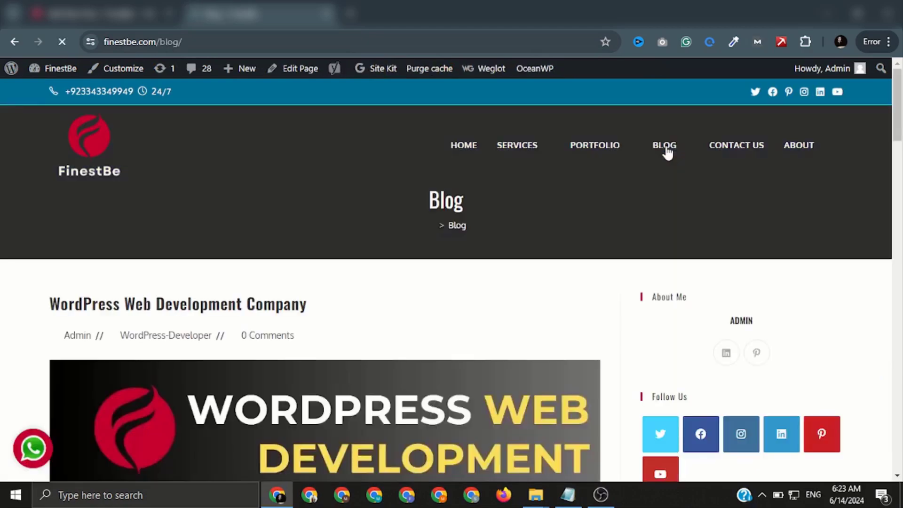
{"action": "scroll", "coordinate": [337, 213], "scroll_direction": "down", "scroll_amount": 10}
{"action": "scroll", "coordinate": [283, 207], "scroll_direction": "up", "scroll_amount": 4}
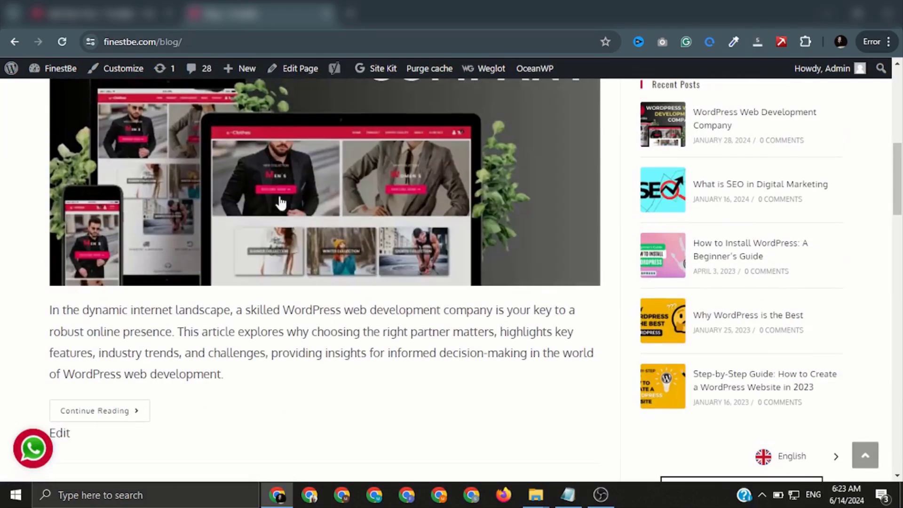
{"action": "scroll", "coordinate": [240, 213], "scroll_direction": "down", "scroll_amount": 14}
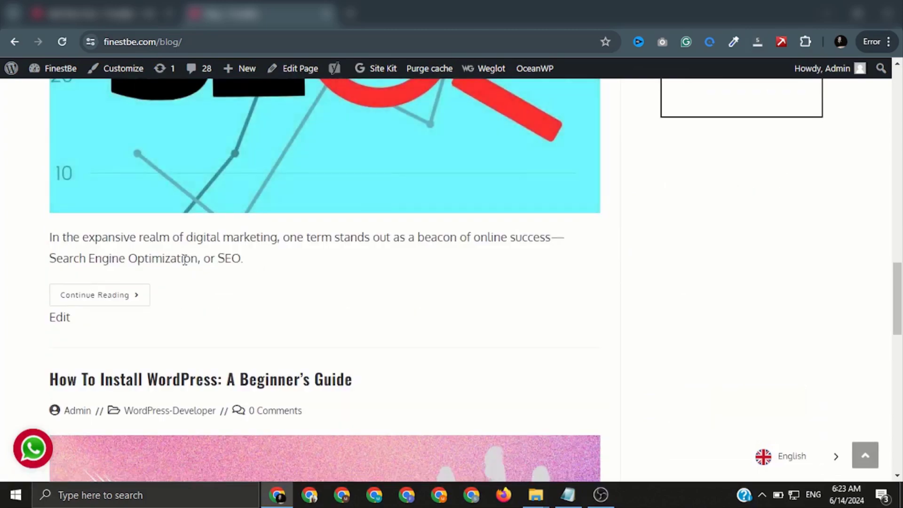
{"action": "scroll", "coordinate": [146, 240], "scroll_direction": "up", "scroll_amount": 8}
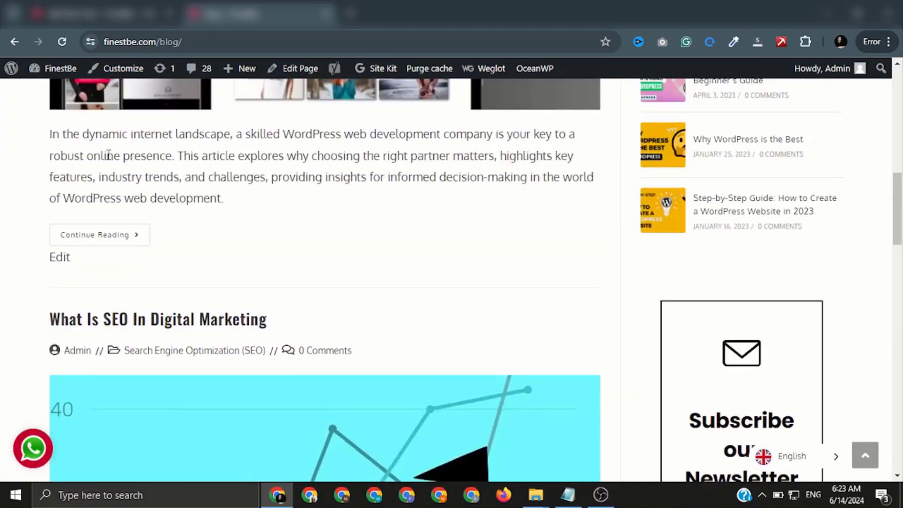
{"action": "scroll", "coordinate": [177, 198], "scroll_direction": "down", "scroll_amount": 15}
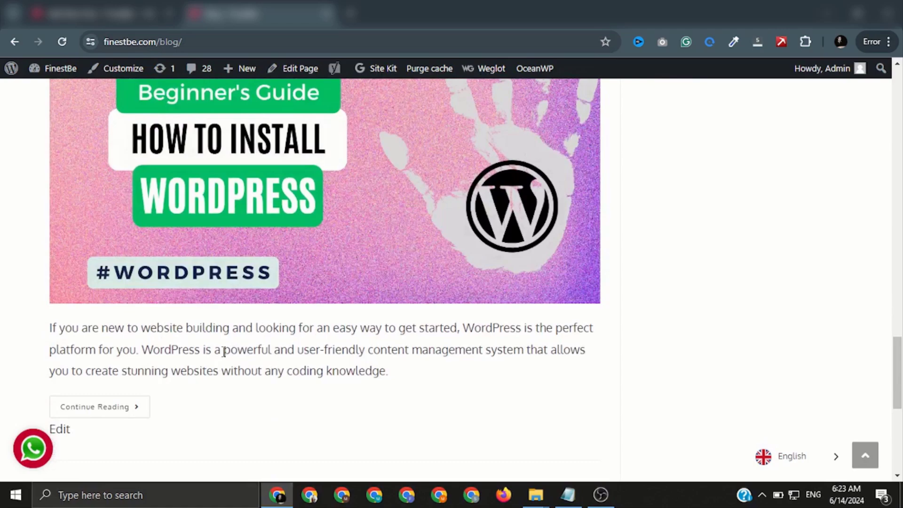
{"action": "scroll", "coordinate": [224, 352], "scroll_direction": "down", "scroll_amount": 6}
{"action": "scroll", "coordinate": [197, 254], "scroll_direction": "up", "scroll_amount": 4}
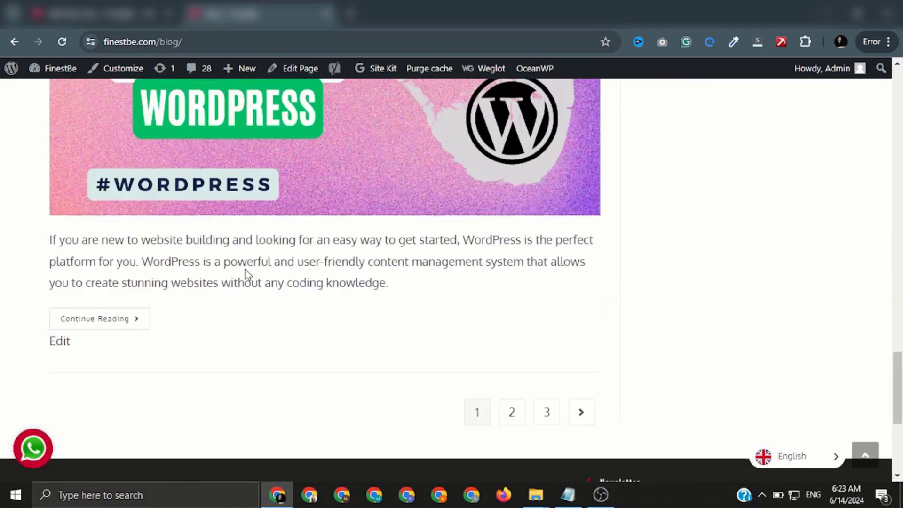
Review the remaining published posts on the Blog page, comparing their images and the excerpt text beneath them.
{"action": "scroll", "coordinate": [249, 271], "scroll_direction": "up", "scroll_amount": 14}
{"action": "scroll", "coordinate": [204, 289], "scroll_direction": "down", "scroll_amount": 4}
{"action": "scroll", "coordinate": [187, 268], "scroll_direction": "up", "scroll_amount": 7}
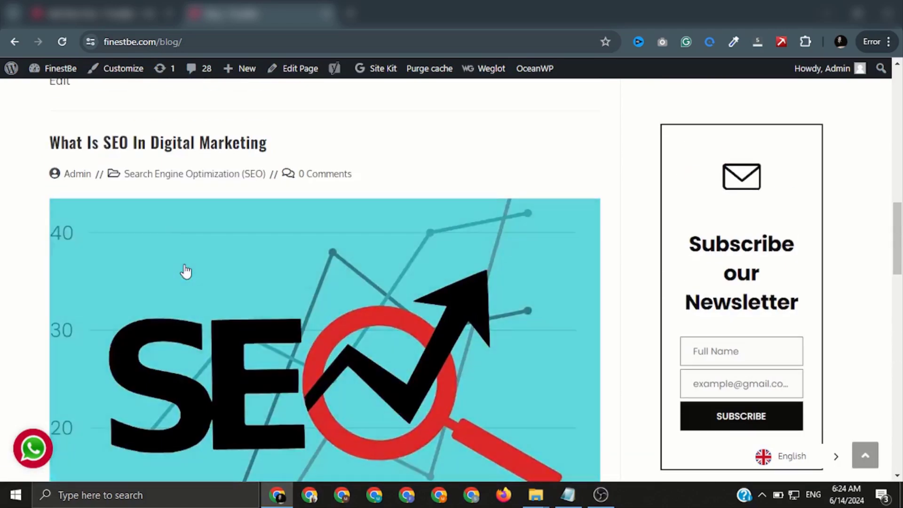
{"action": "scroll", "coordinate": [197, 221], "scroll_direction": "up", "scroll_amount": 7}
{"action": "scroll", "coordinate": [243, 328], "scroll_direction": "up", "scroll_amount": 2}
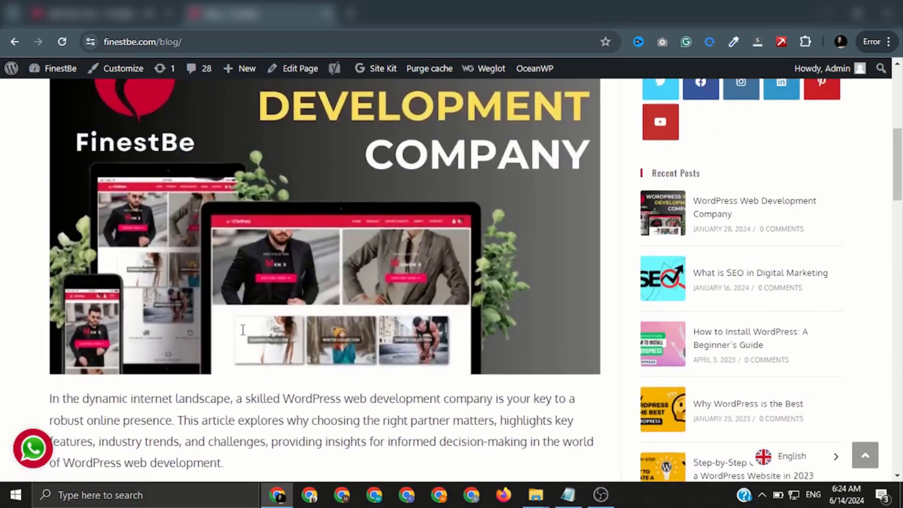
{"action": "scroll", "coordinate": [243, 330], "scroll_direction": "up", "scroll_amount": 5}
{"action": "scroll", "coordinate": [242, 288], "scroll_direction": "down", "scroll_amount": 5}
{"action": "scroll", "coordinate": [253, 318], "scroll_direction": "up", "scroll_amount": 4}
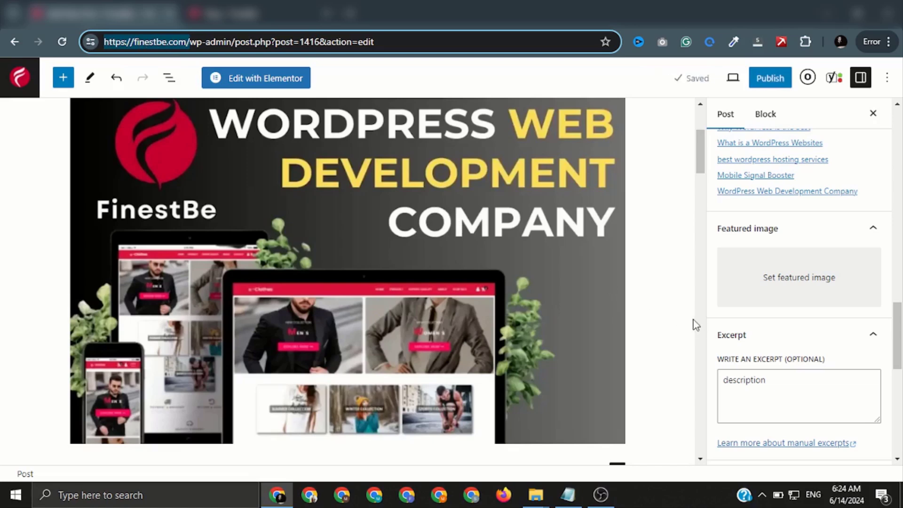
Return to the post editor and extend the excerpt to read "description for the archive page".
{"action": "scroll", "coordinate": [772, 401], "scroll_direction": "down", "scroll_amount": 2}
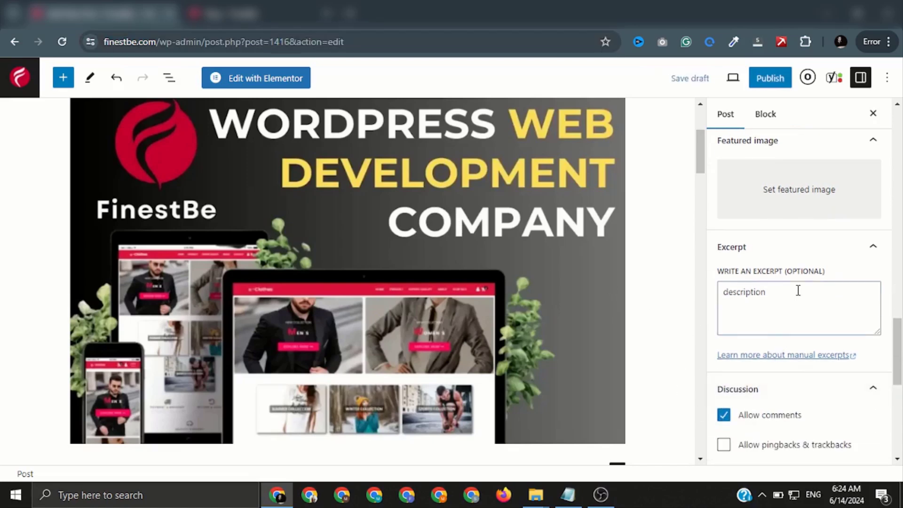
{"action": "left_click", "coordinate": [798, 290]}
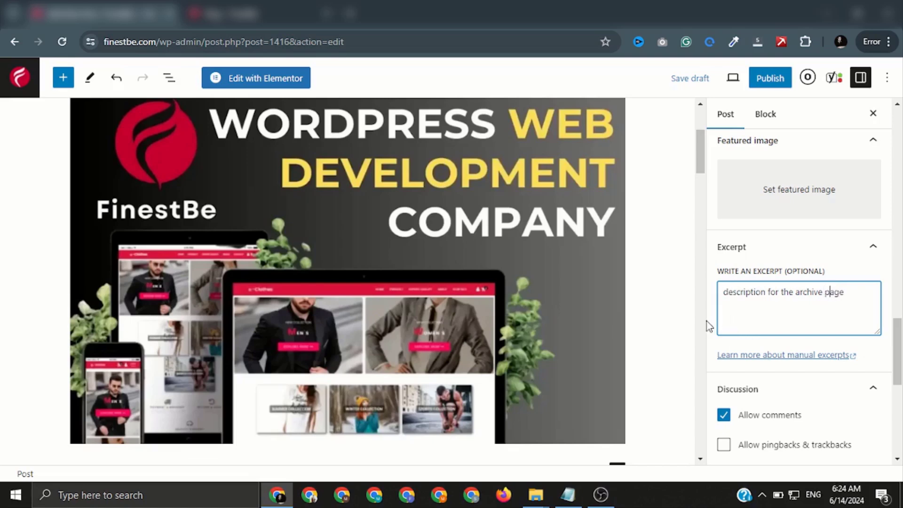
{"action": "scroll", "coordinate": [711, 318], "scroll_direction": "up", "scroll_amount": 2}
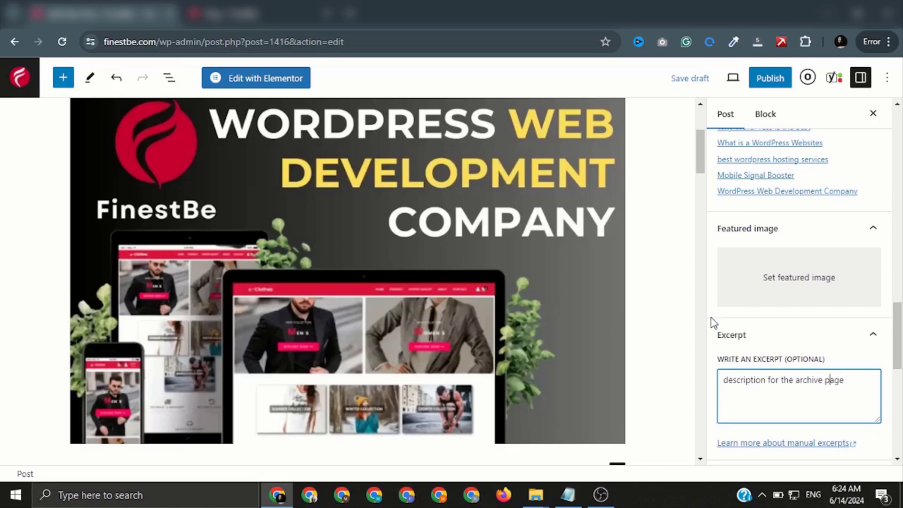
{"action": "scroll", "coordinate": [711, 323], "scroll_direction": "up", "scroll_amount": 2}
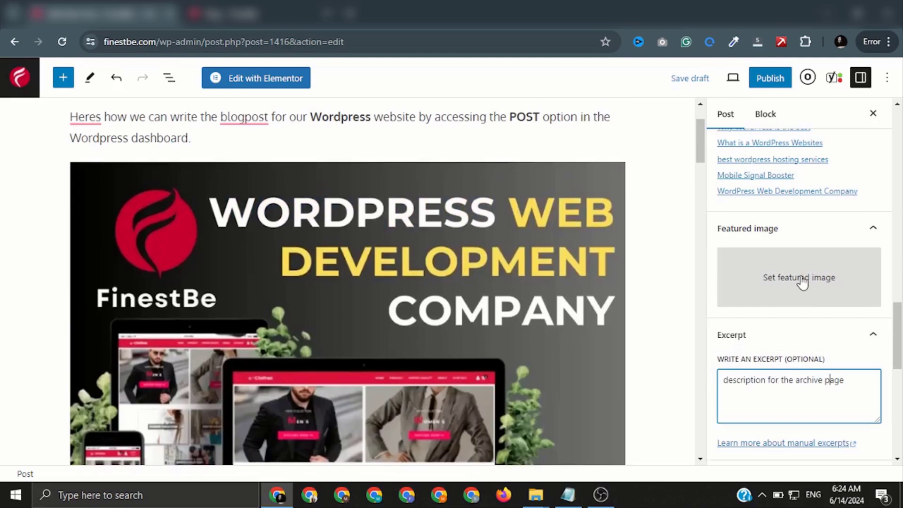
Switch to the site's Blog page and examine how the WordPress Web Development Company post's featured image is displayed.
{"action": "left_click", "coordinate": [269, 7]}
{"action": "left_click", "coordinate": [605, 109]}
{"action": "scroll", "coordinate": [155, 206], "scroll_direction": "down", "scroll_amount": 3}
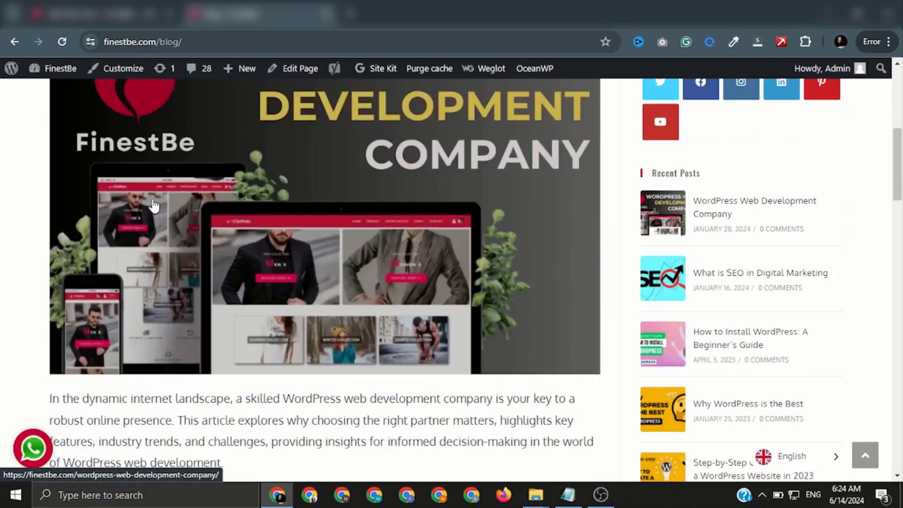
{"action": "scroll", "coordinate": [18, 187], "scroll_direction": "up", "scroll_amount": 2}
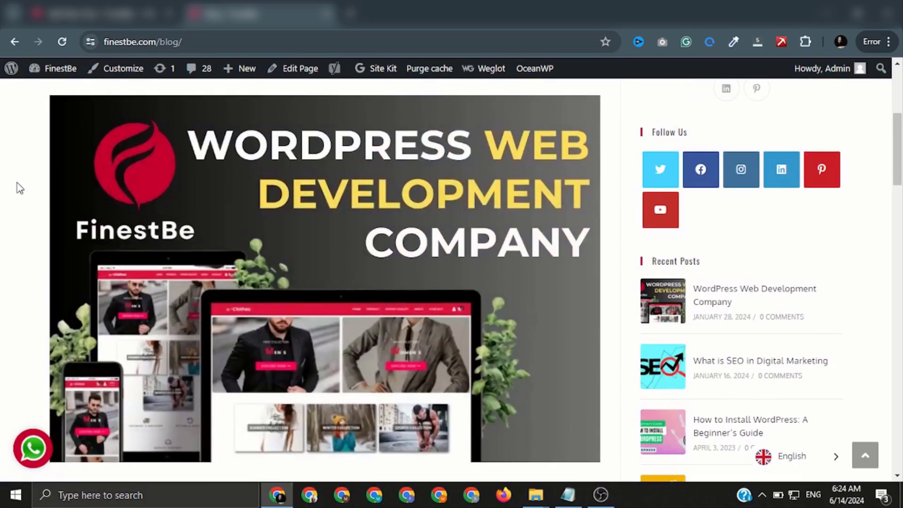
{"action": "scroll", "coordinate": [18, 187], "scroll_direction": "up", "scroll_amount": 5}
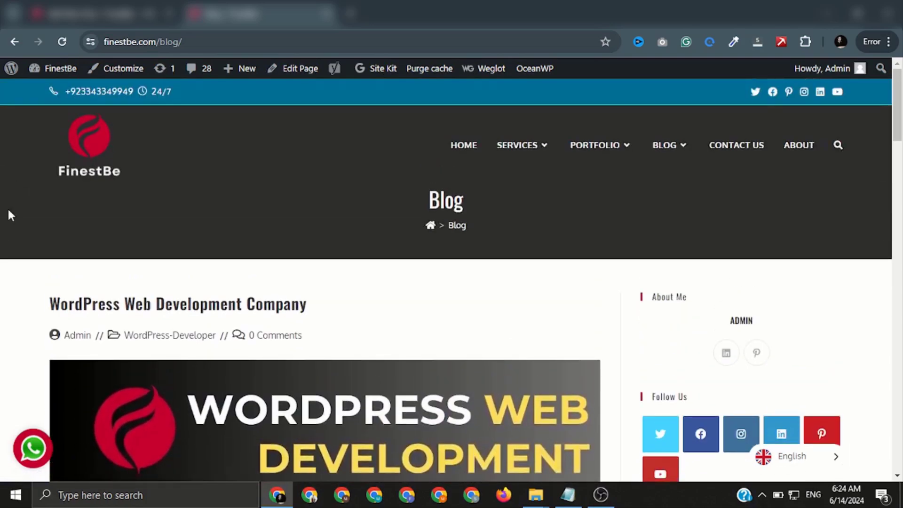
{"action": "scroll", "coordinate": [8, 214], "scroll_direction": "down", "scroll_amount": 5}
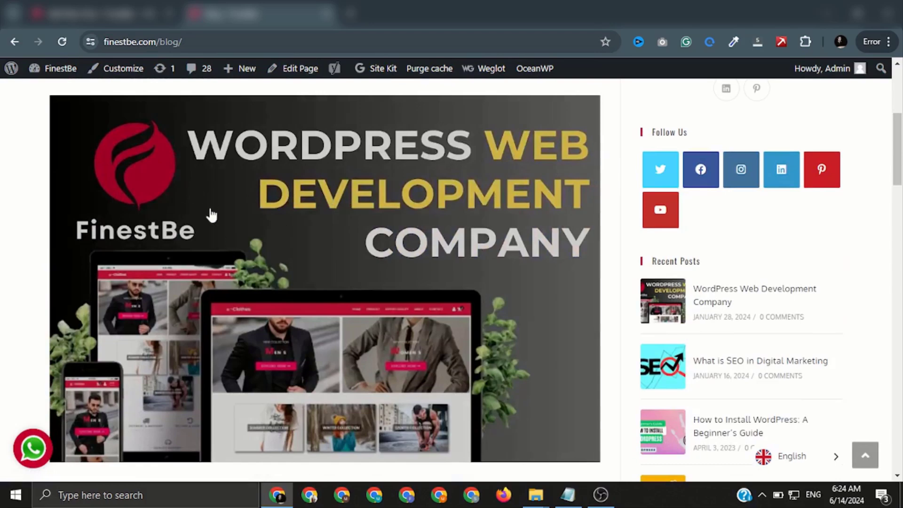
{"action": "scroll", "coordinate": [271, 242], "scroll_direction": "down", "scroll_amount": 1}
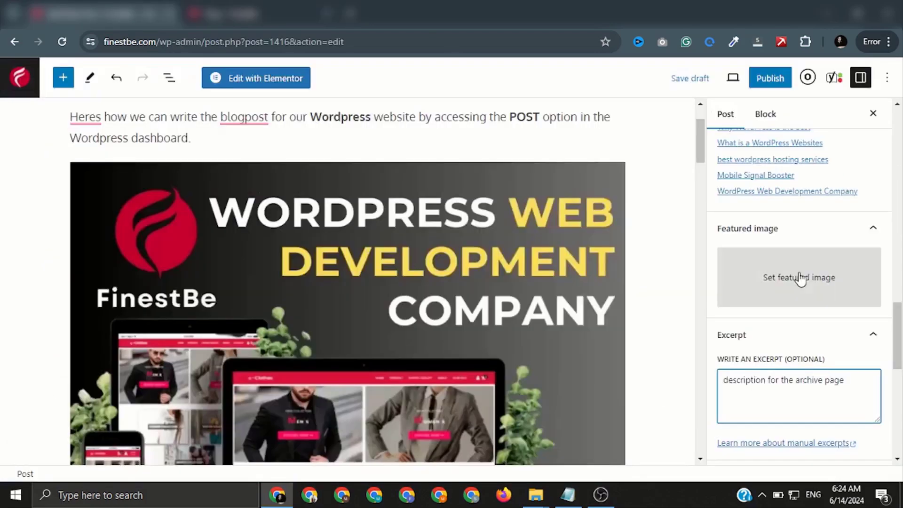
Set WordPress-Web-Development-Company.webp from the media library as the post's featured image.
{"action": "left_click", "coordinate": [801, 279]}
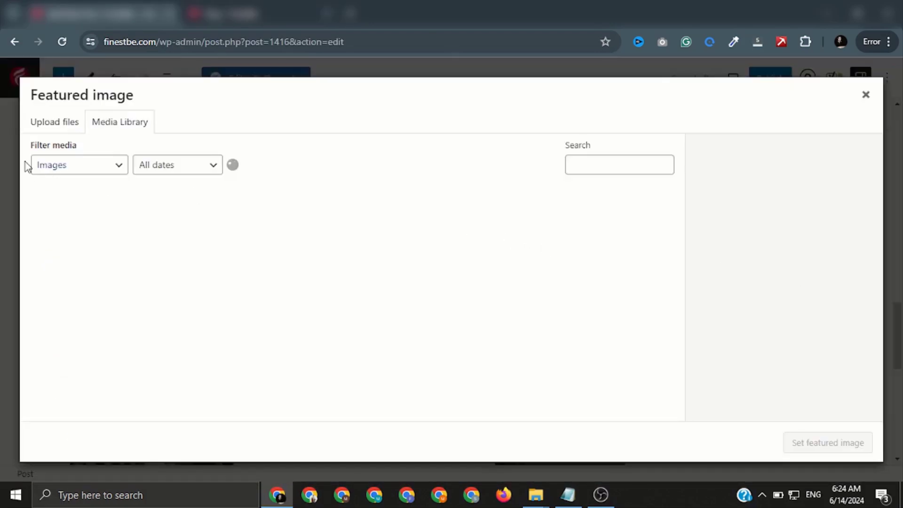
{"action": "left_click", "coordinate": [103, 249]}
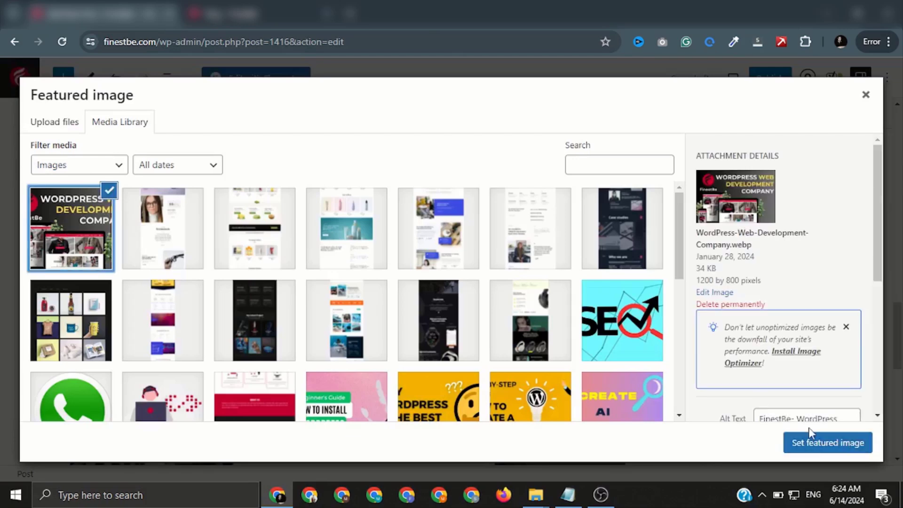
{"action": "left_click", "coordinate": [810, 432]}
{"action": "scroll", "coordinate": [576, 363], "scroll_direction": "up", "scroll_amount": 2}
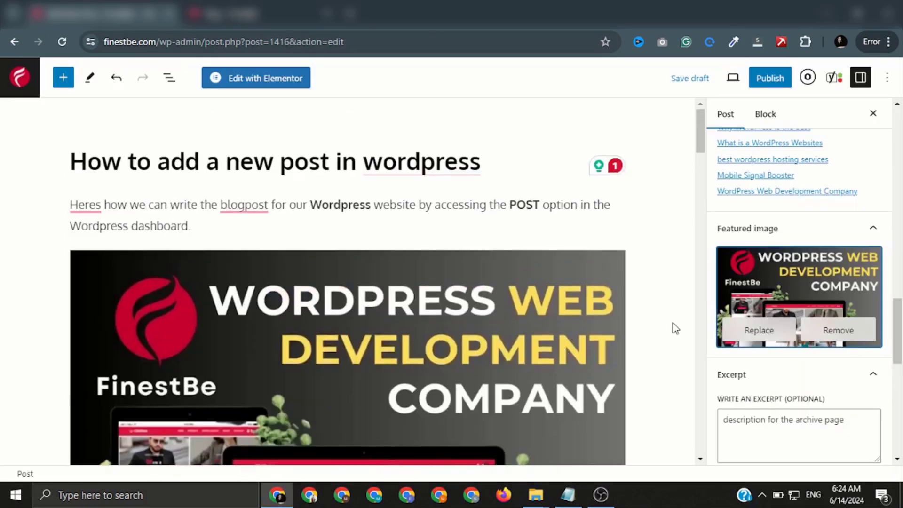
Go back to the post's summary settings, choose Admin as the author and keep the post format at Standard.
{"action": "scroll", "coordinate": [784, 329], "scroll_direction": "up", "scroll_amount": 6}
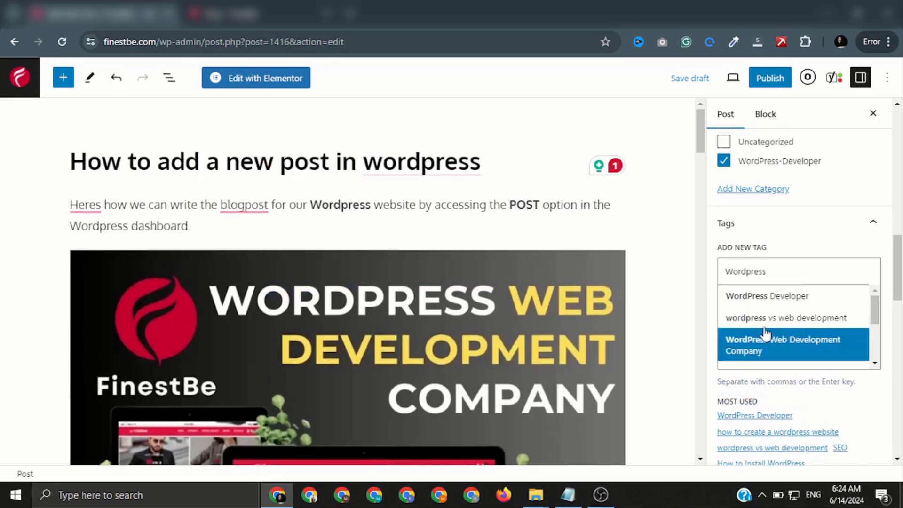
{"action": "scroll", "coordinate": [770, 424], "scroll_direction": "up", "scroll_amount": 4}
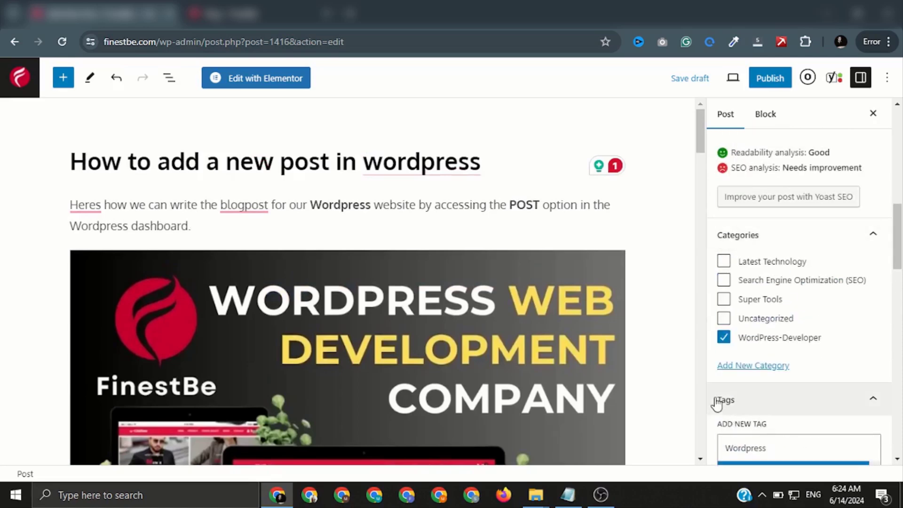
{"action": "scroll", "coordinate": [746, 406], "scroll_direction": "up", "scroll_amount": 5}
{"action": "scroll", "coordinate": [800, 414], "scroll_direction": "down", "scroll_amount": 3}
{"action": "scroll", "coordinate": [790, 399], "scroll_direction": "up", "scroll_amount": 3}
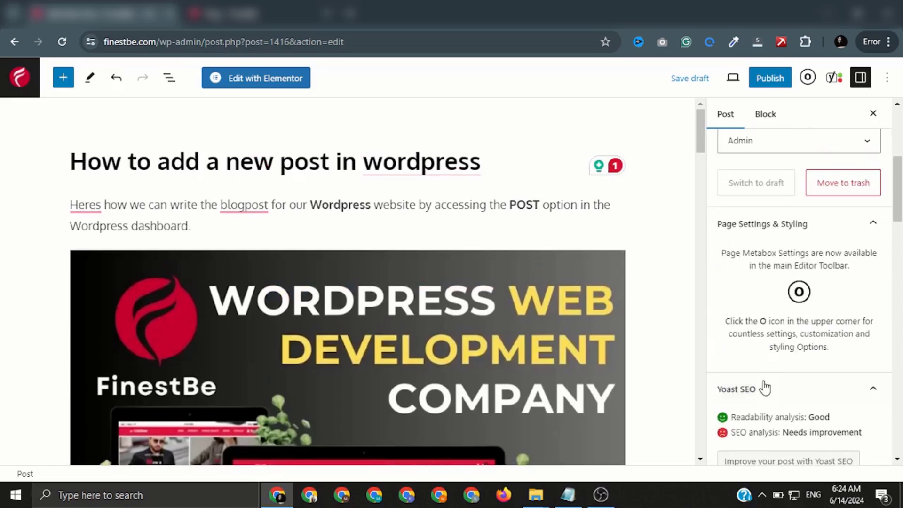
{"action": "scroll", "coordinate": [740, 316], "scroll_direction": "up", "scroll_amount": 4}
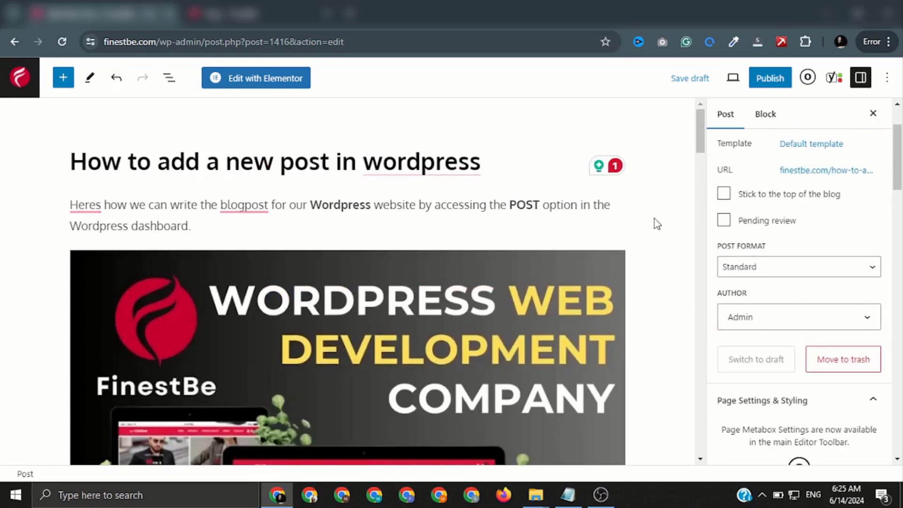
{"action": "left_click", "coordinate": [769, 327]}
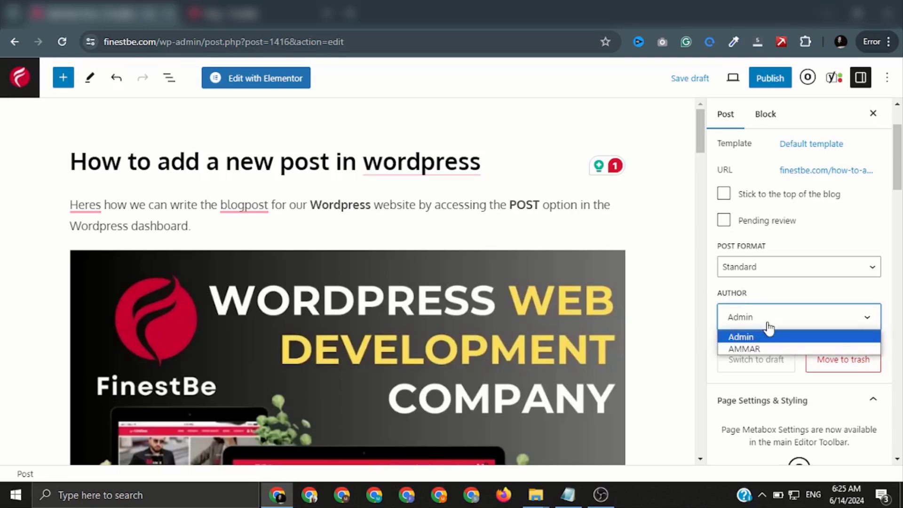
{"action": "left_click", "coordinate": [741, 337]}
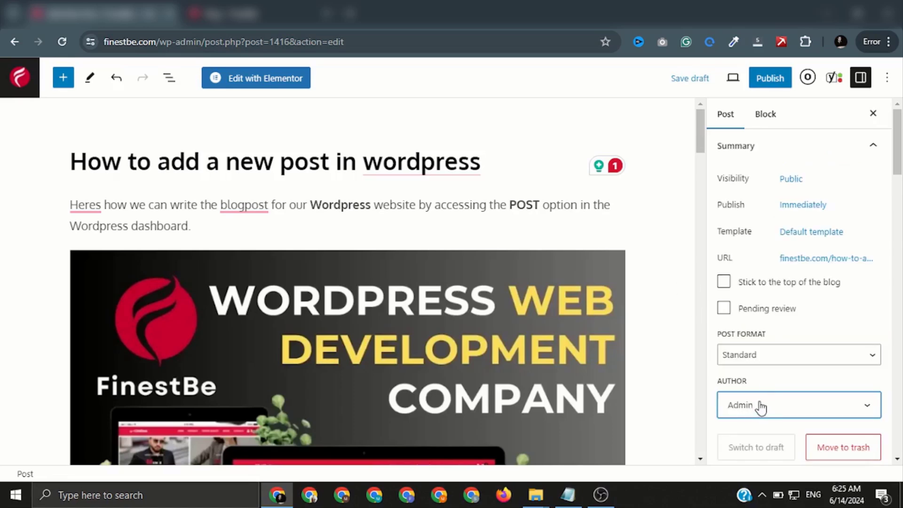
{"action": "left_click", "coordinate": [734, 354]}
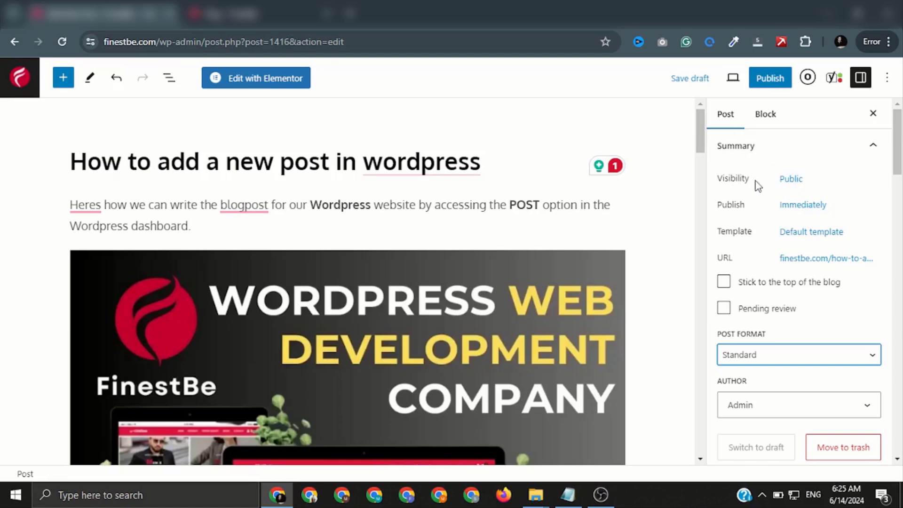
Change the post's visibility to Private and publish it privately.
{"action": "left_click", "coordinate": [790, 182]}
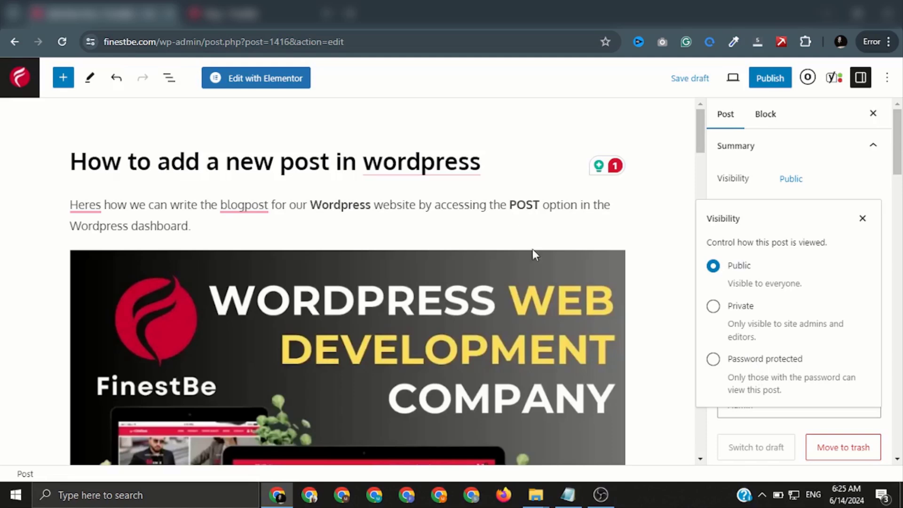
{"action": "left_click", "coordinate": [714, 307]}
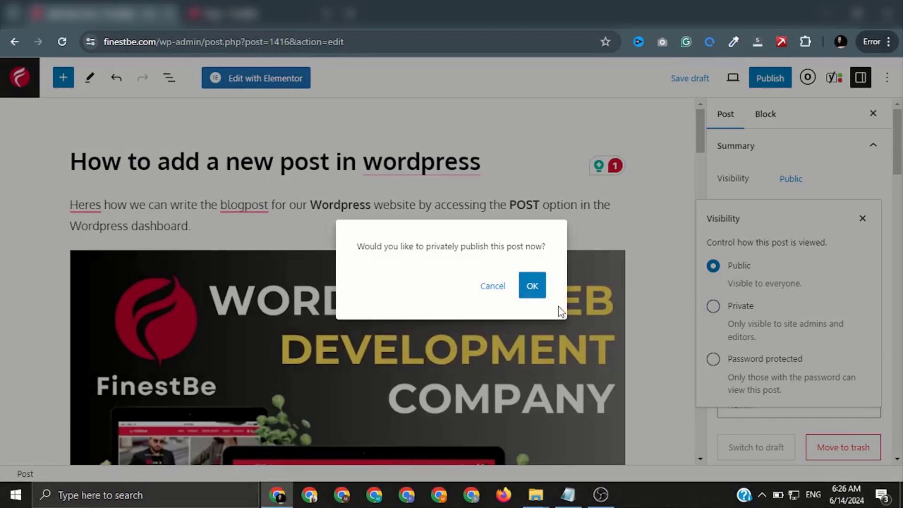
{"action": "left_click", "coordinate": [535, 287]}
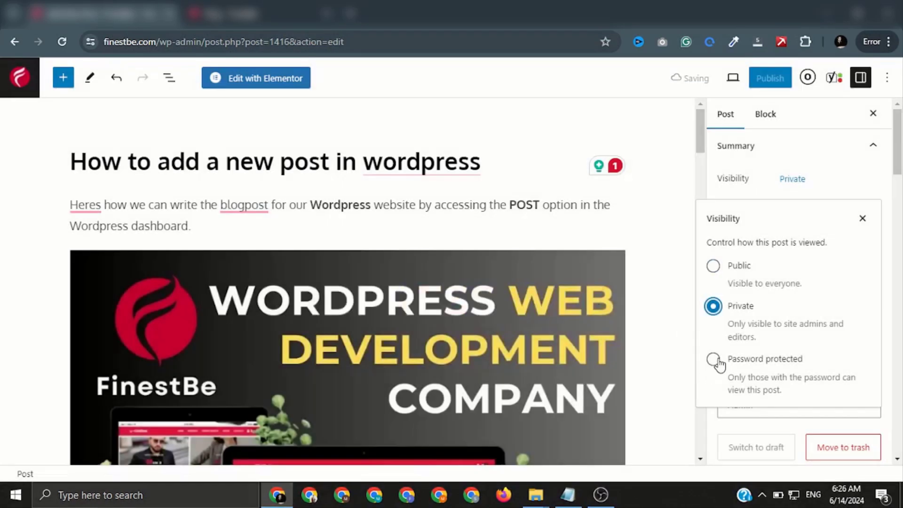
Try the Password protected visibility option, set the visibility to Public instead, and update the post.
{"action": "left_click", "coordinate": [719, 361]}
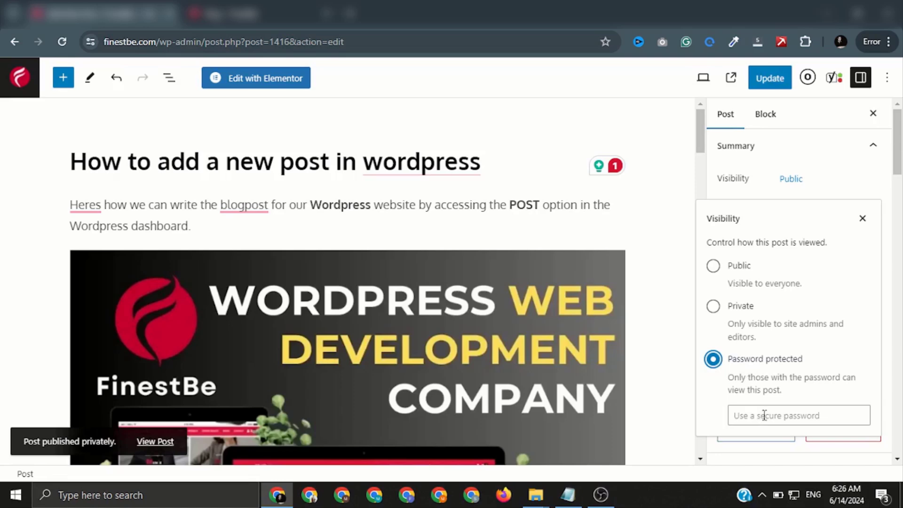
{"action": "left_click", "coordinate": [714, 267]}
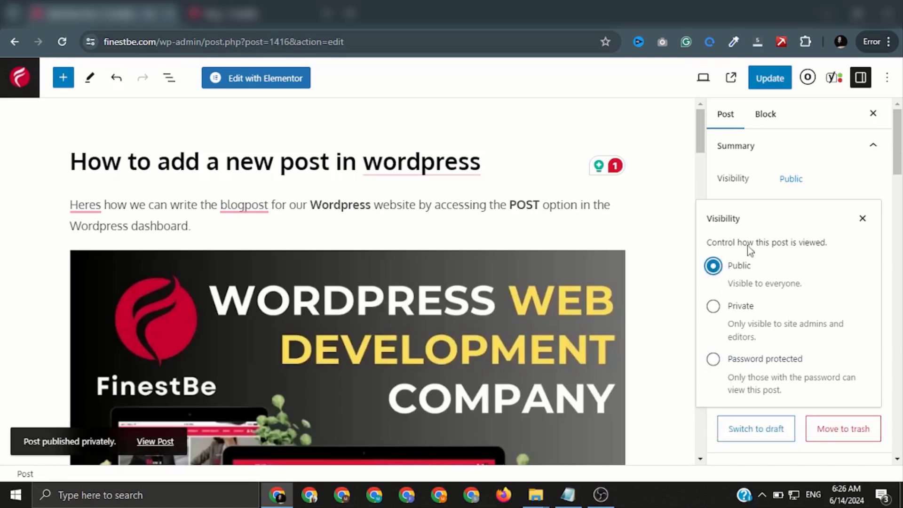
{"action": "left_click", "coordinate": [863, 220]}
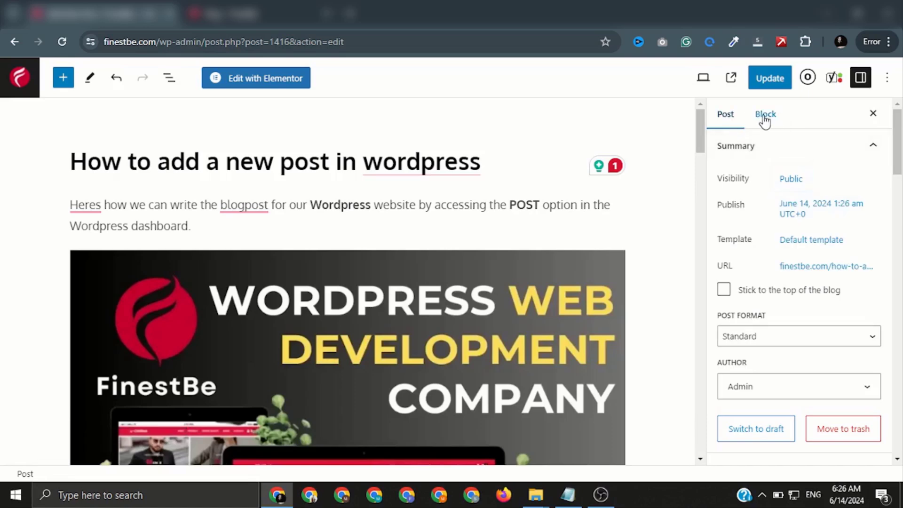
{"action": "left_click", "coordinate": [765, 119]}
{"action": "left_click", "coordinate": [743, 113]}
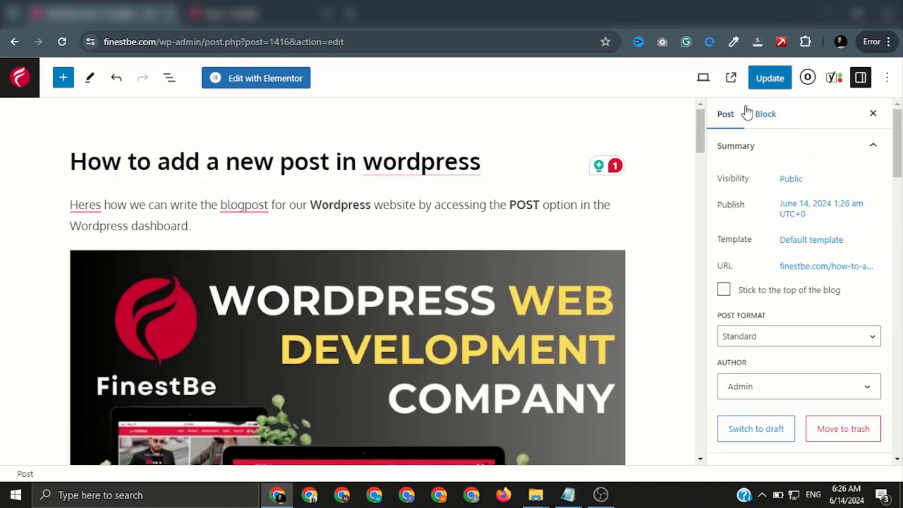
{"action": "left_click", "coordinate": [772, 79]}
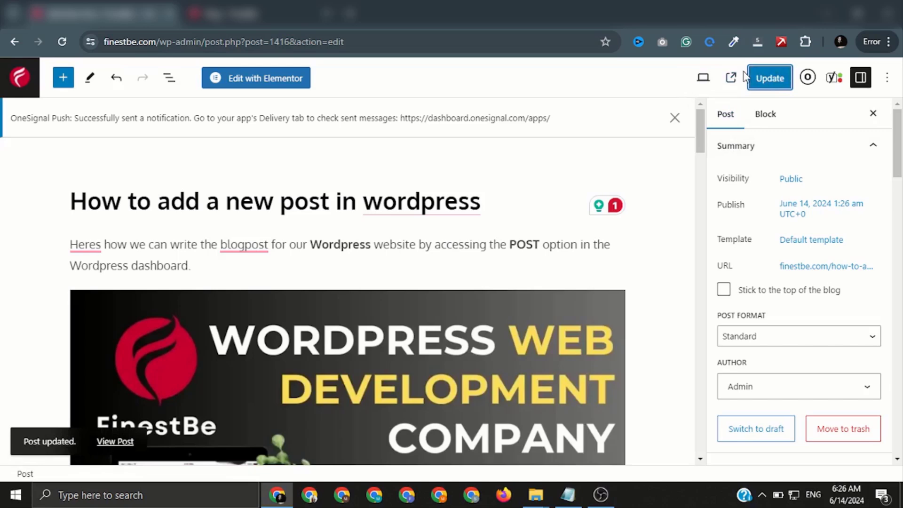
Open the published post on the site and examine its title, author, date, category, text and images.
{"action": "left_click", "coordinate": [733, 79]}
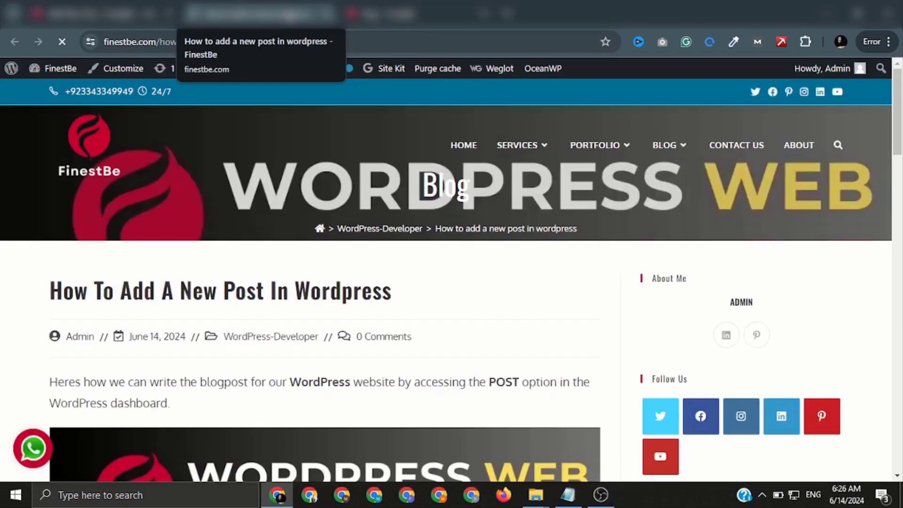
{"action": "scroll", "coordinate": [425, 264], "scroll_direction": "down", "scroll_amount": 15}
{"action": "scroll", "coordinate": [426, 271], "scroll_direction": "up", "scroll_amount": 13}
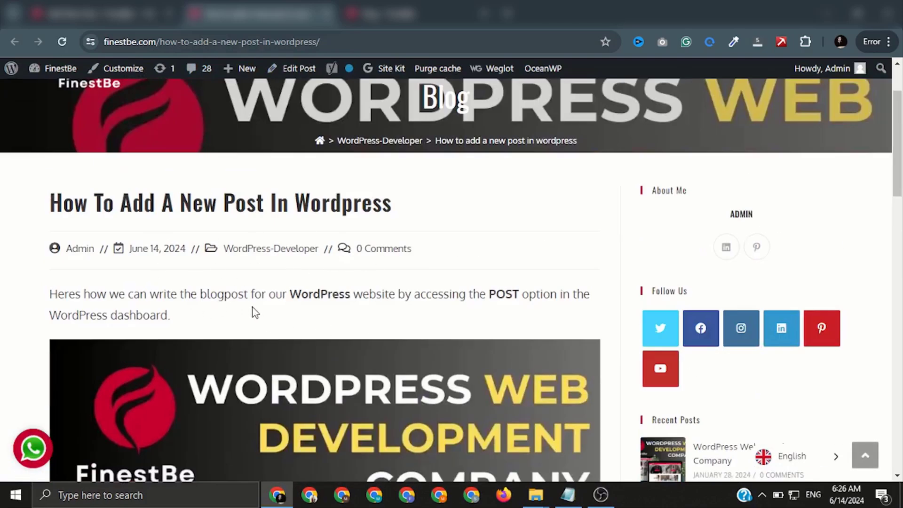
{"action": "scroll", "coordinate": [255, 313], "scroll_direction": "down", "scroll_amount": 2}
{"action": "scroll", "coordinate": [166, 226], "scroll_direction": "up", "scroll_amount": 2}
{"action": "scroll", "coordinate": [162, 212], "scroll_direction": "down", "scroll_amount": 15}
{"action": "scroll", "coordinate": [160, 236], "scroll_direction": "up", "scroll_amount": 15}
{"action": "scroll", "coordinate": [160, 301], "scroll_direction": "up", "scroll_amount": 2}
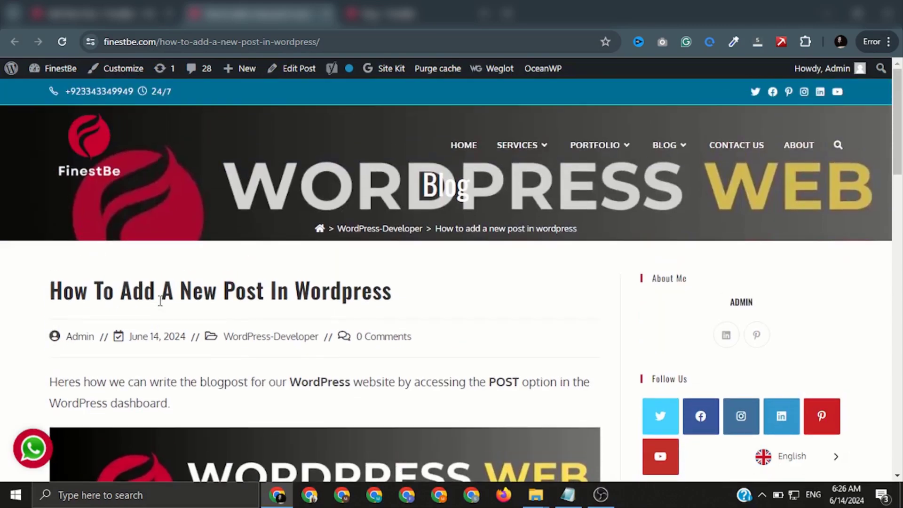
{"action": "scroll", "coordinate": [238, 284], "scroll_direction": "down", "scroll_amount": 9}
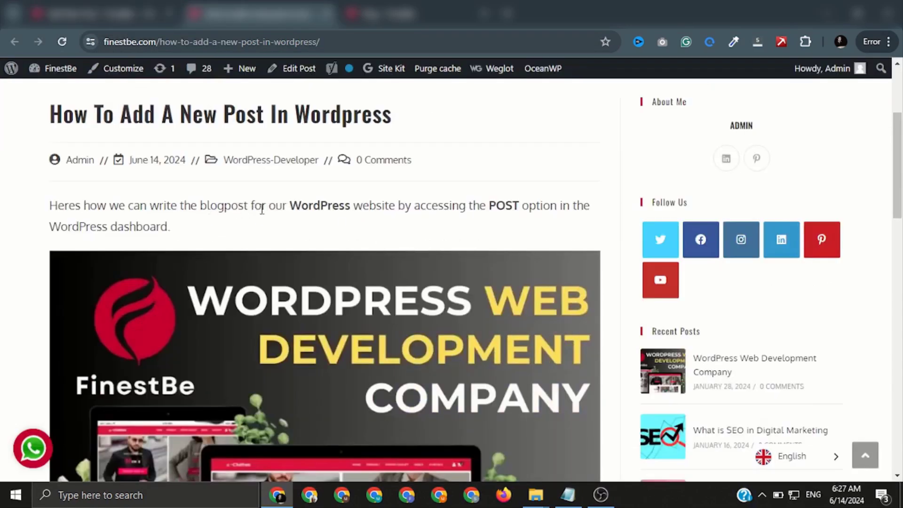
{"action": "scroll", "coordinate": [236, 209], "scroll_direction": "down", "scroll_amount": 6}
{"action": "scroll", "coordinate": [315, 224], "scroll_direction": "up", "scroll_amount": 2}
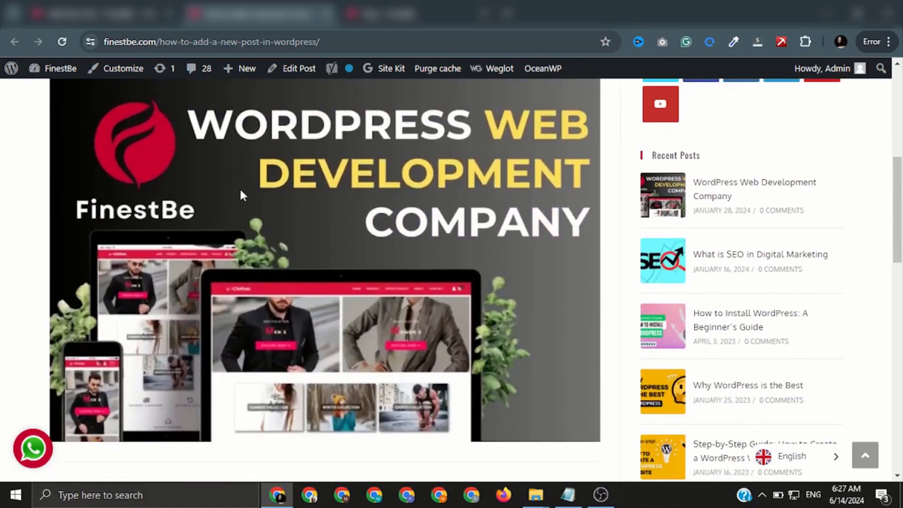
Return from the live post to the dashboard's list of all posts and examine the published and draft entries with their dates.
{"action": "left_click", "coordinate": [139, 4]}
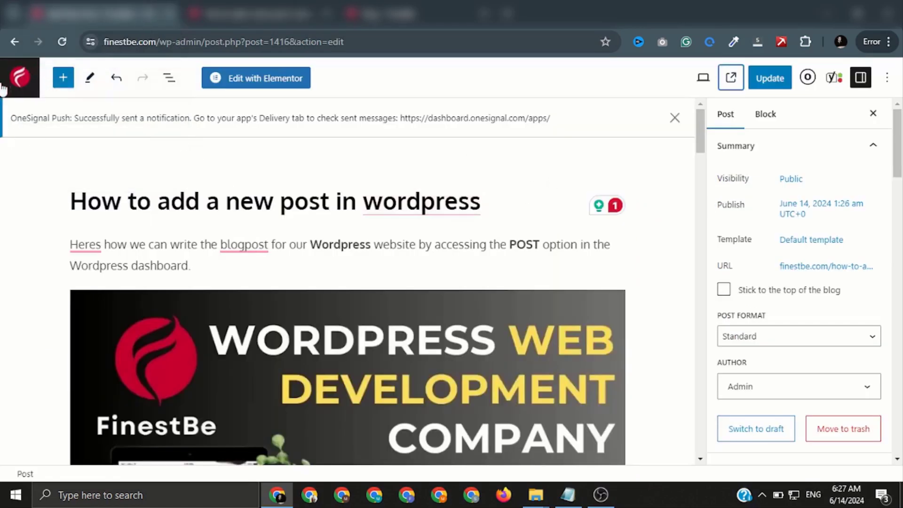
{"action": "left_click", "coordinate": [21, 76]}
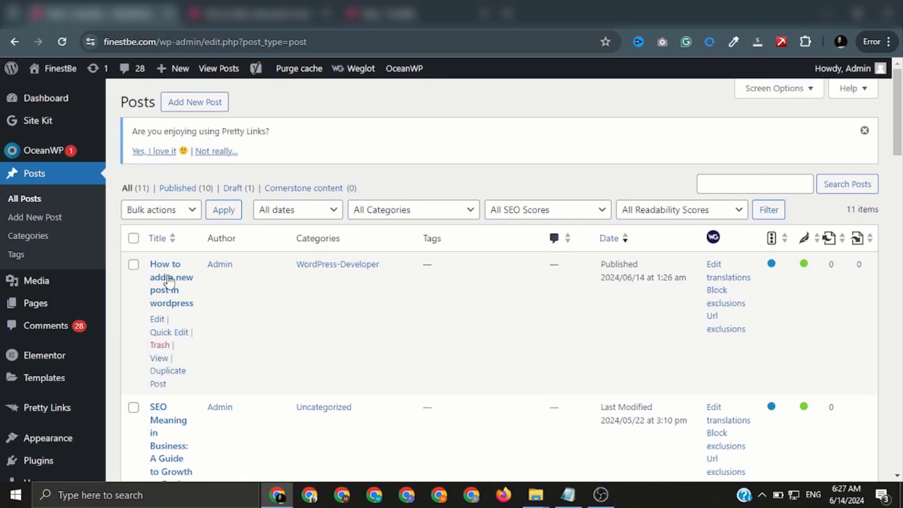
{"action": "scroll", "coordinate": [169, 281], "scroll_direction": "down", "scroll_amount": 5}
{"action": "scroll", "coordinate": [169, 282], "scroll_direction": "up", "scroll_amount": 5}
{"action": "scroll", "coordinate": [179, 323], "scroll_direction": "down", "scroll_amount": 4}
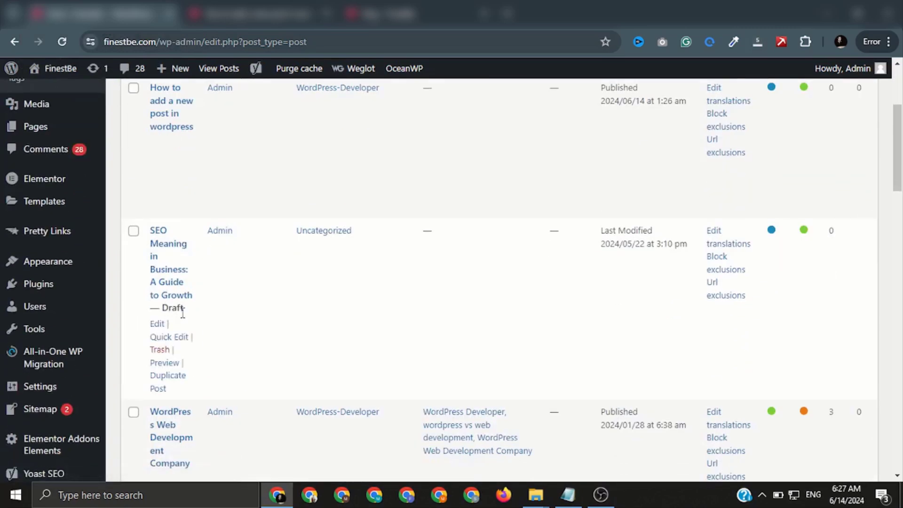
{"action": "scroll", "coordinate": [176, 311], "scroll_direction": "up", "scroll_amount": 4}
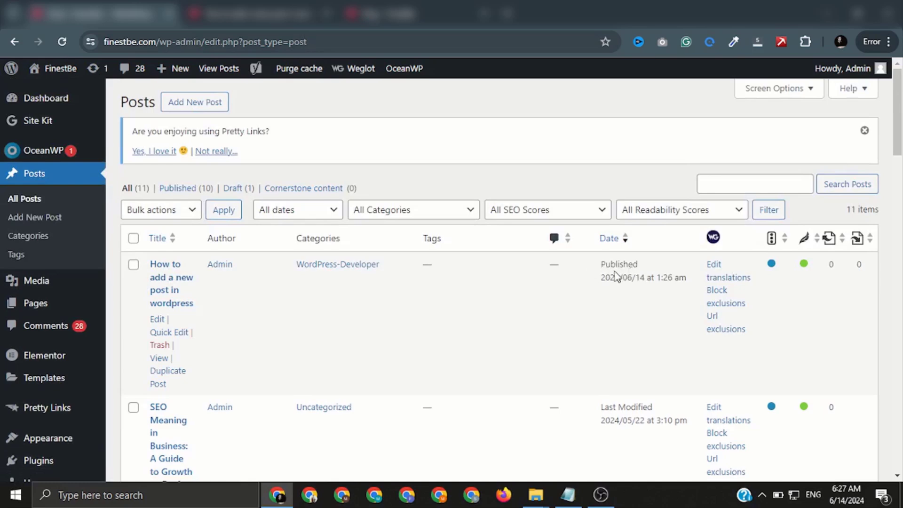
{"action": "scroll", "coordinate": [302, 383], "scroll_direction": "down", "scroll_amount": 2}
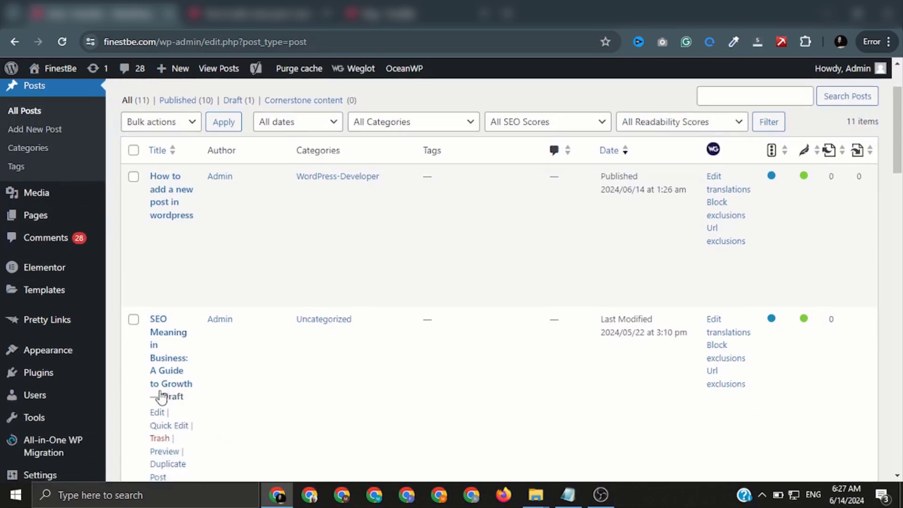
{"action": "scroll", "coordinate": [182, 322], "scroll_direction": "up", "scroll_amount": 2}
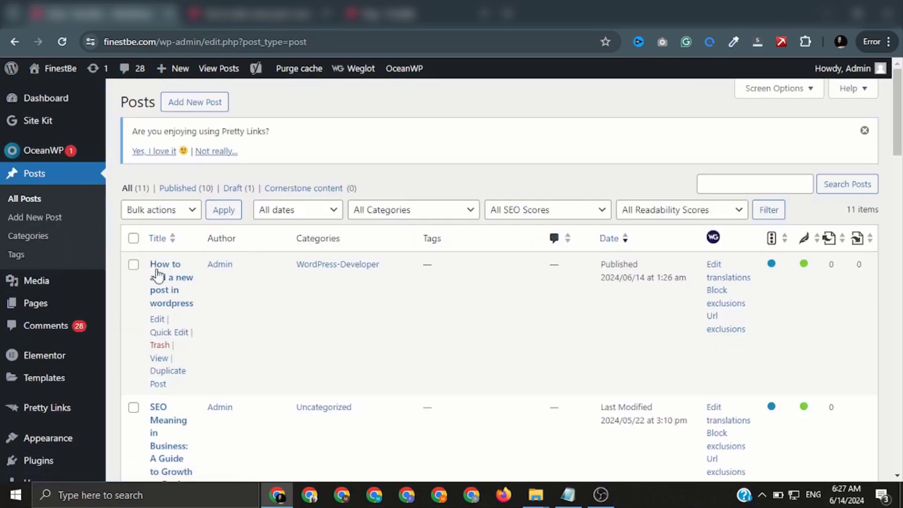
Open "How to add a new post in wordpress" in Quick Edit, review its title and slug, and update the post.
{"action": "left_click", "coordinate": [171, 333]}
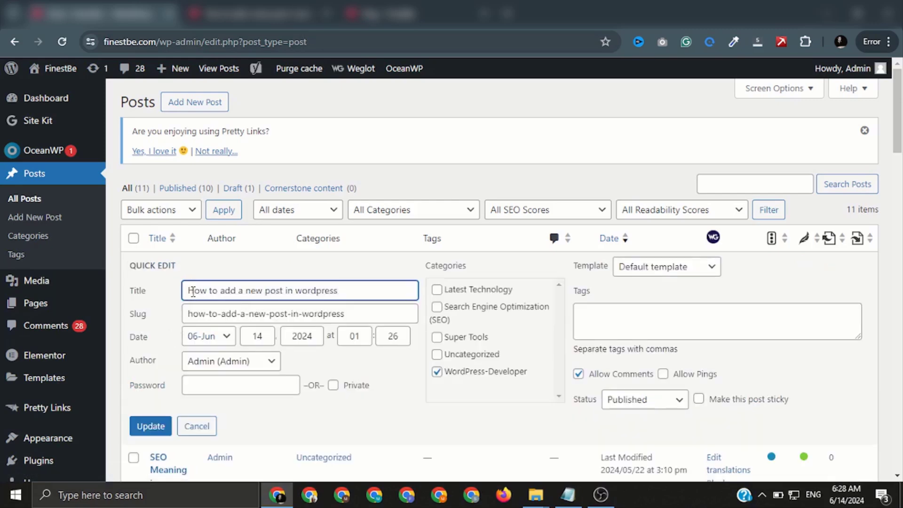
{"action": "left_click_drag", "start_coordinate": [193, 292], "coordinate": [344, 289]}
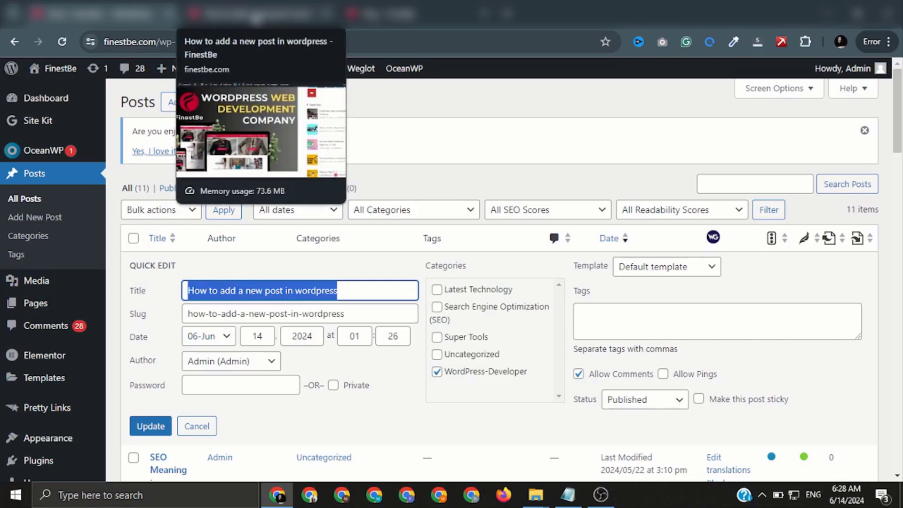
{"action": "left_click", "coordinate": [206, 315]}
{"action": "left_click_drag", "start_coordinate": [189, 315], "coordinate": [368, 306]}
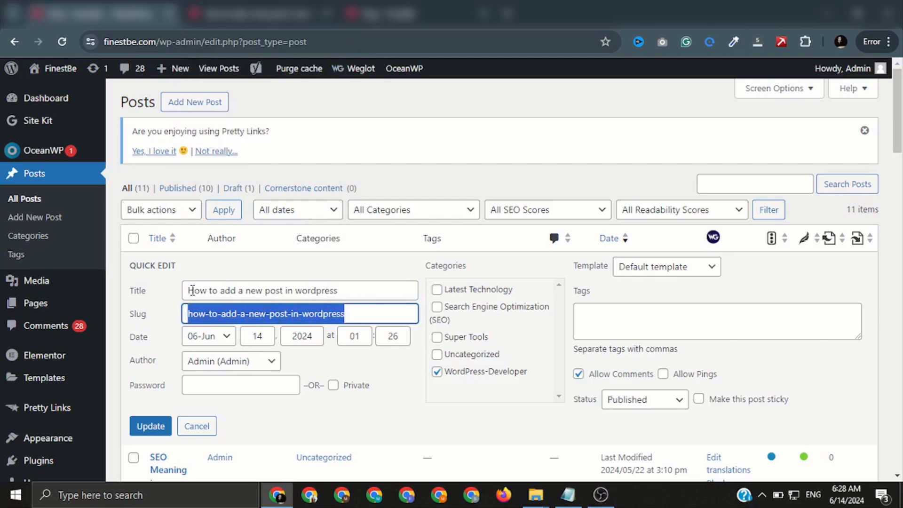
{"action": "left_click_drag", "start_coordinate": [192, 290], "coordinate": [345, 290]}
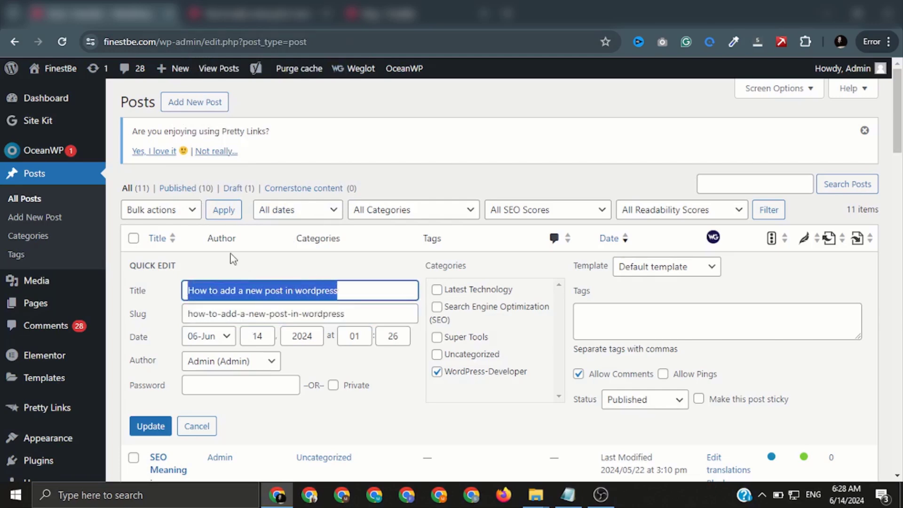
{"action": "left_click", "coordinate": [237, 314]}
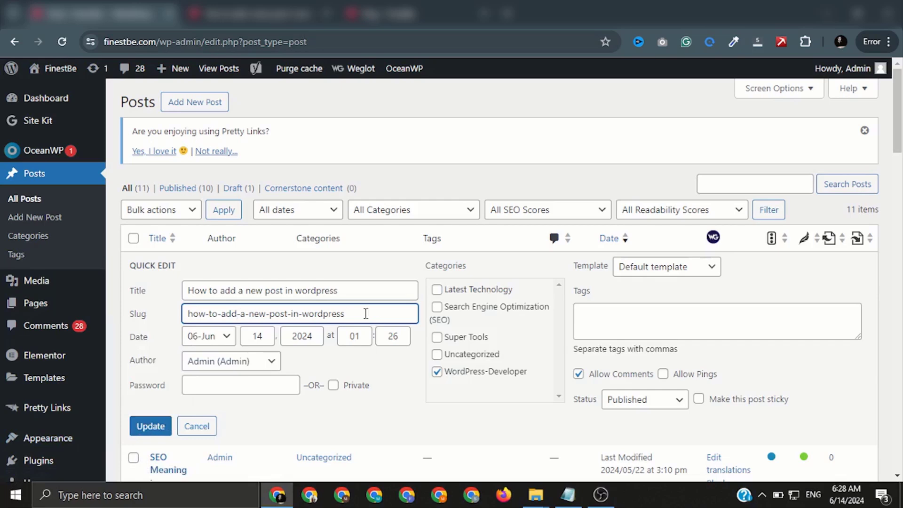
{"action": "left_click", "coordinate": [154, 429]}
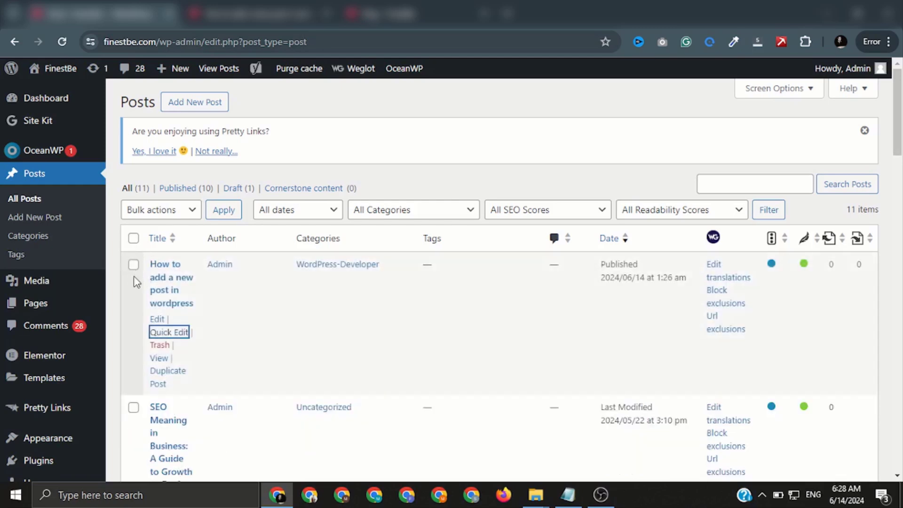
Select the post "How to add a new post in wordpress" and apply the Move to Trash bulk action.
{"action": "left_click", "coordinate": [134, 266]}
{"action": "left_click", "coordinate": [172, 217]}
{"action": "left_click", "coordinate": [165, 255]}
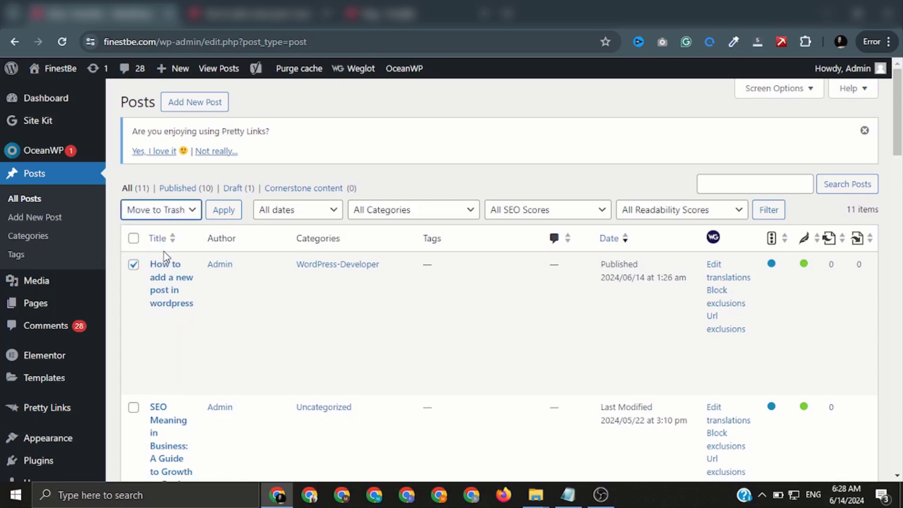
{"action": "left_click", "coordinate": [225, 212]}
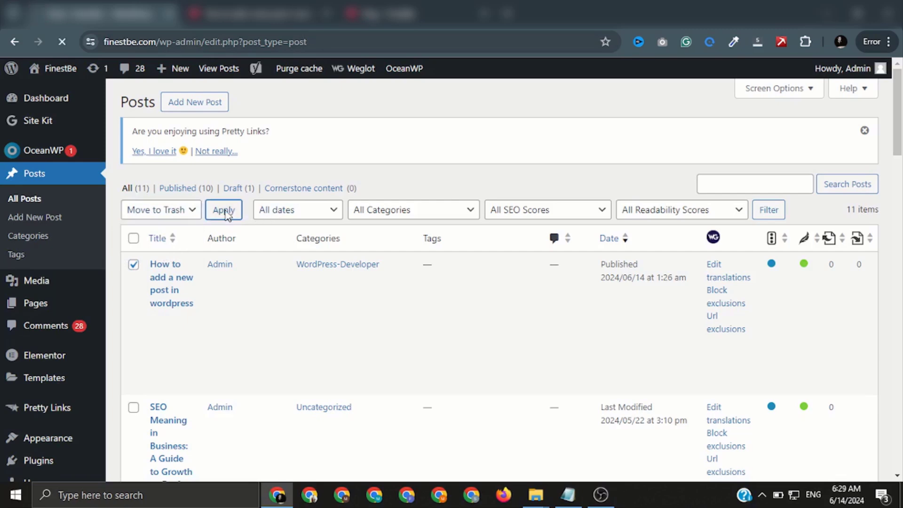
Show the trashed posts and permanently delete "How to add a new post in wordpress".
{"action": "scroll", "coordinate": [228, 209], "scroll_direction": "down", "scroll_amount": 3}
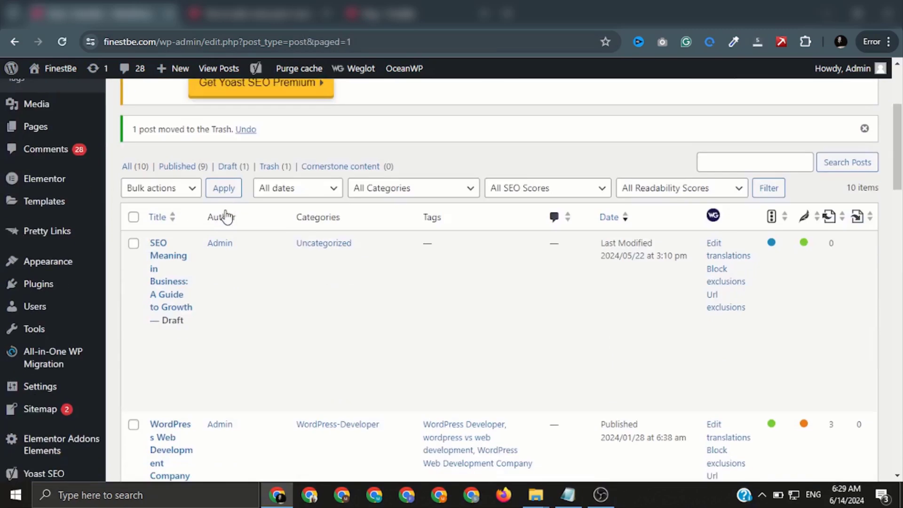
{"action": "left_click", "coordinate": [276, 173]}
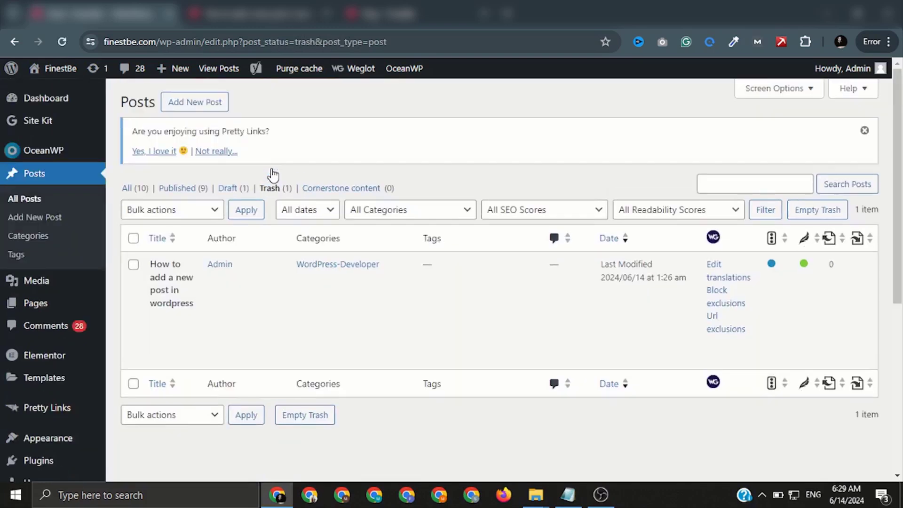
{"action": "scroll", "coordinate": [273, 175], "scroll_direction": "down", "scroll_amount": 2}
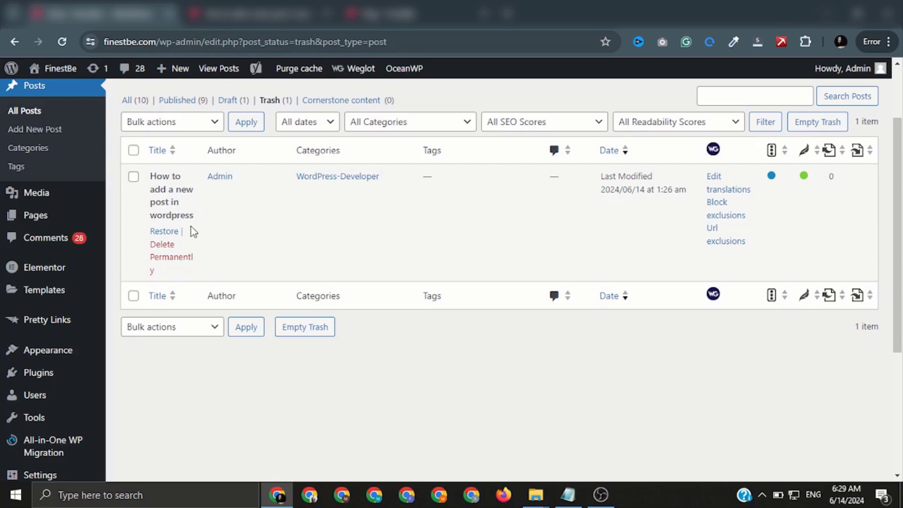
{"action": "scroll", "coordinate": [162, 238], "scroll_direction": "up", "scroll_amount": 2}
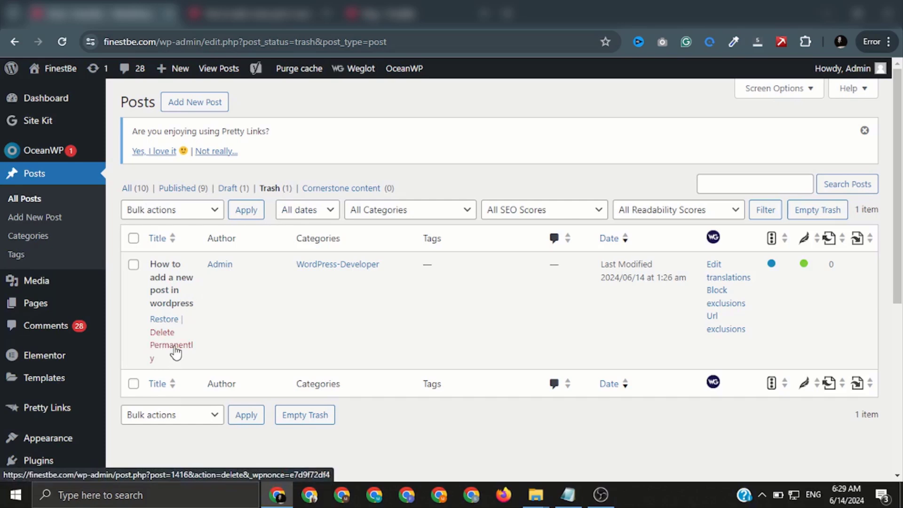
{"action": "left_click", "coordinate": [174, 348]}
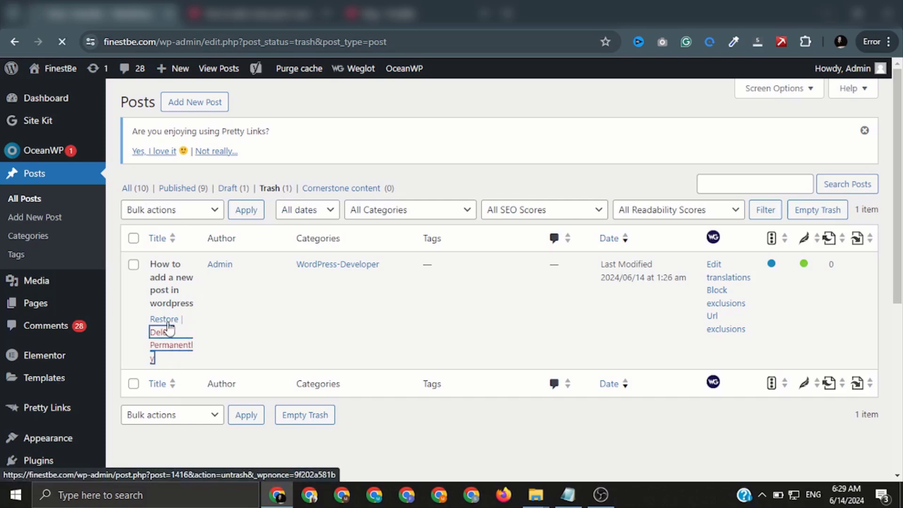